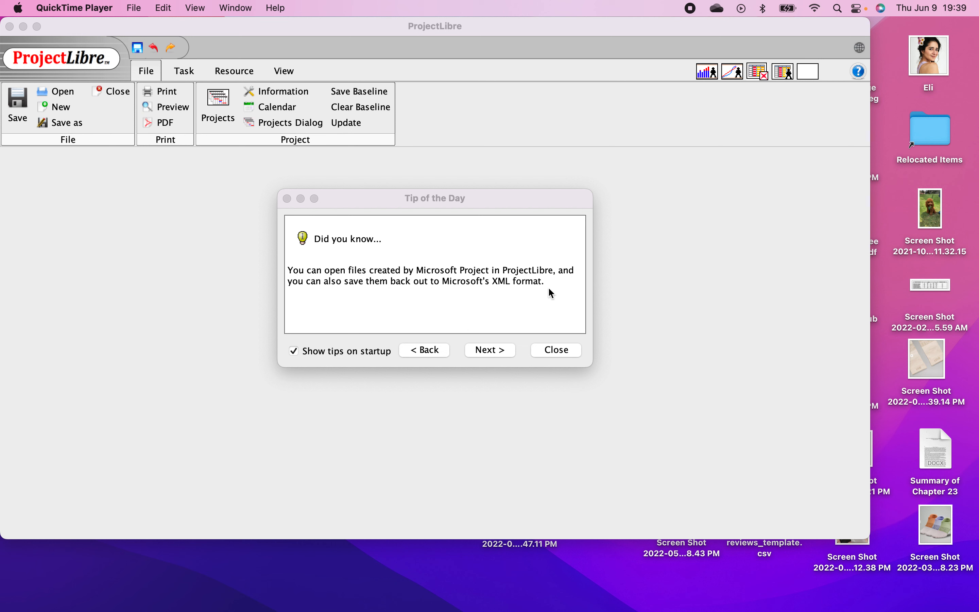
# Step: Create a project named "Final Assignment", filling in the manager's name and the note "Project Management Course"
pyautogui.click(553, 350)
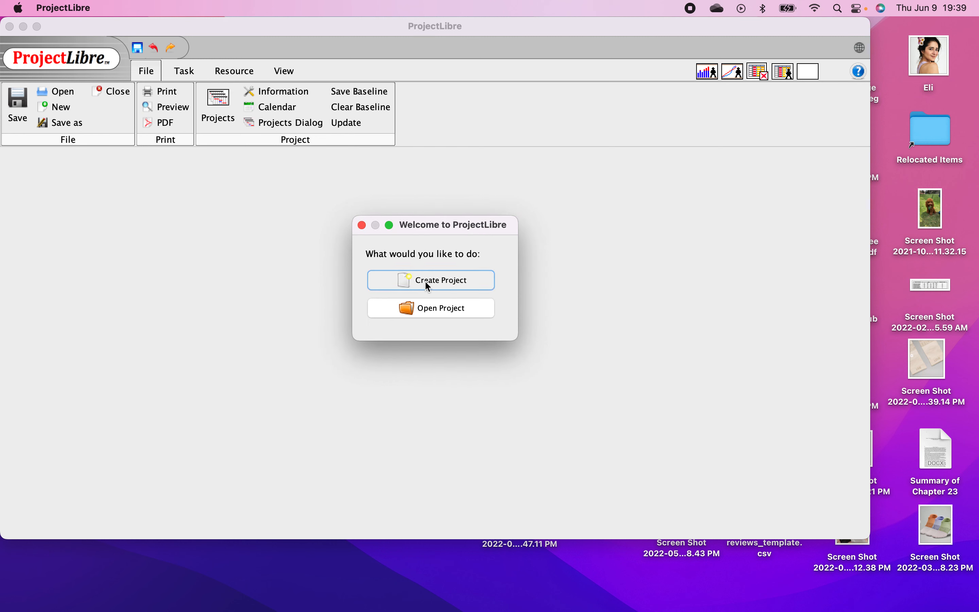
pyautogui.click(429, 287)
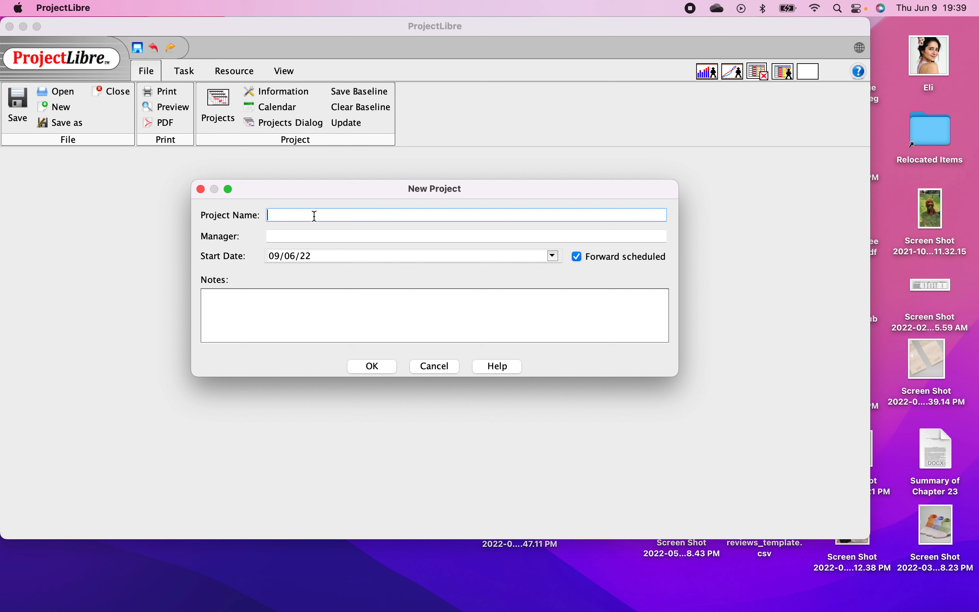
pyautogui.write('Final Assignment')
pyautogui.click(322, 236)
pyautogui.write('Eileen')
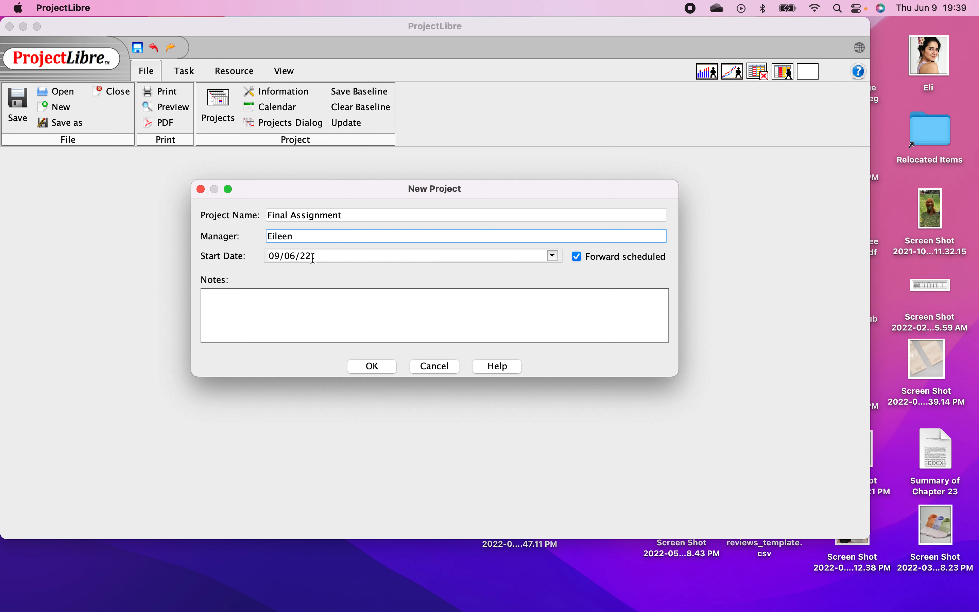
pyautogui.click(275, 292)
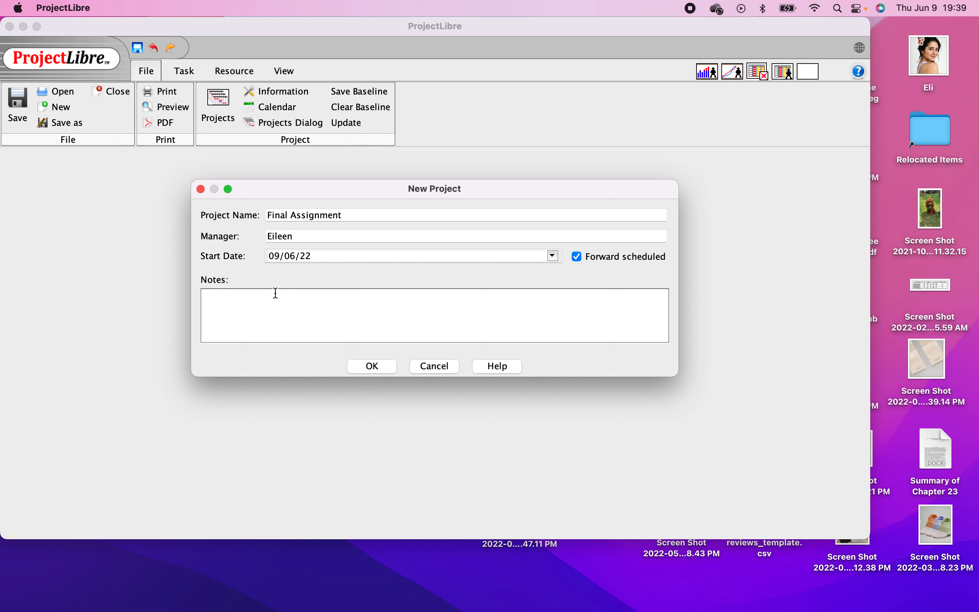
pyautogui.write('Project Management Course')
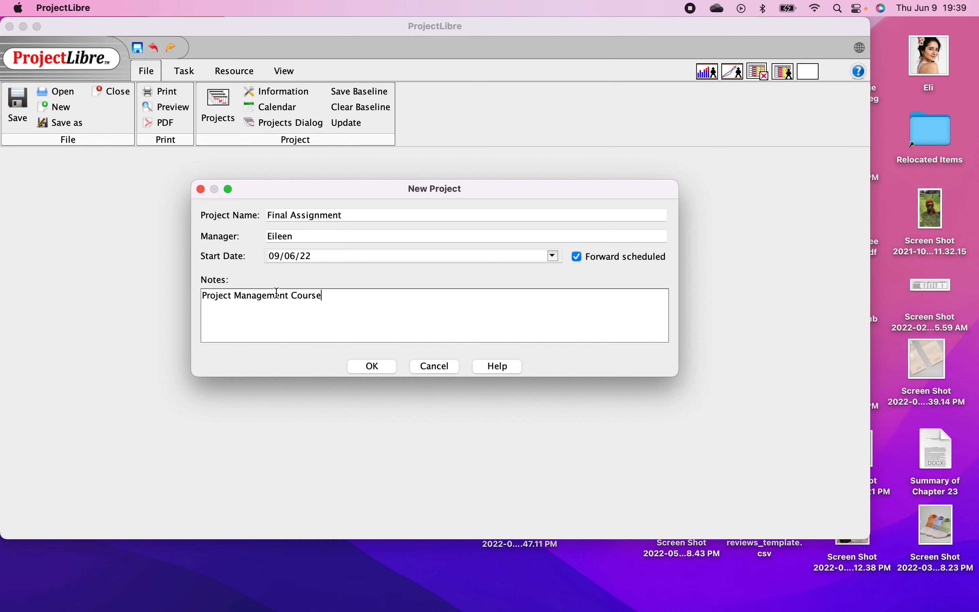
pyautogui.click(372, 366)
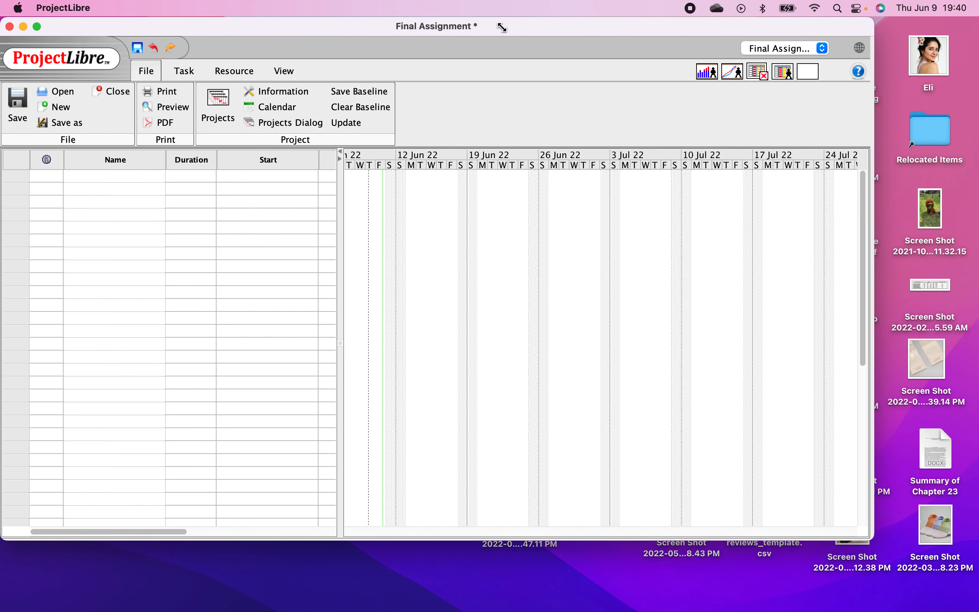
# Step: Enter the first three tasks in the task table: Final Paper, Structure Building and Literature Review
pyautogui.doubleClick(474, 39)
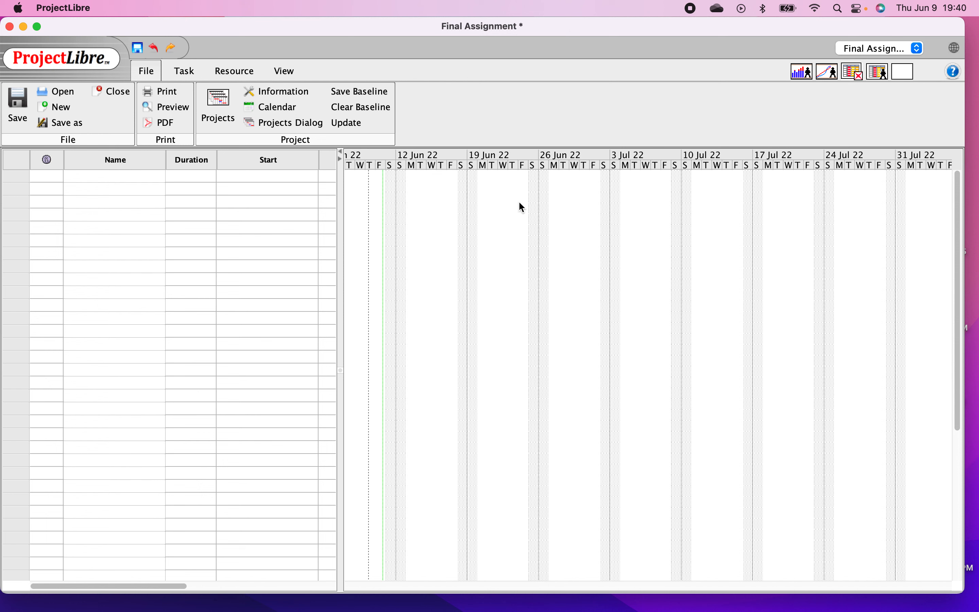
pyautogui.click(129, 177)
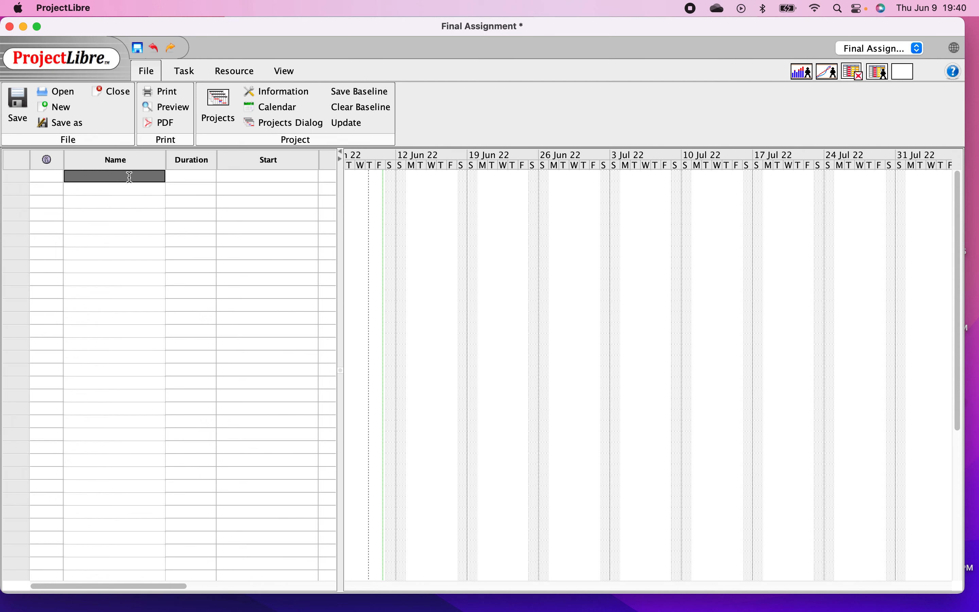
pyautogui.write('Final Paper')
pyautogui.press('Return')
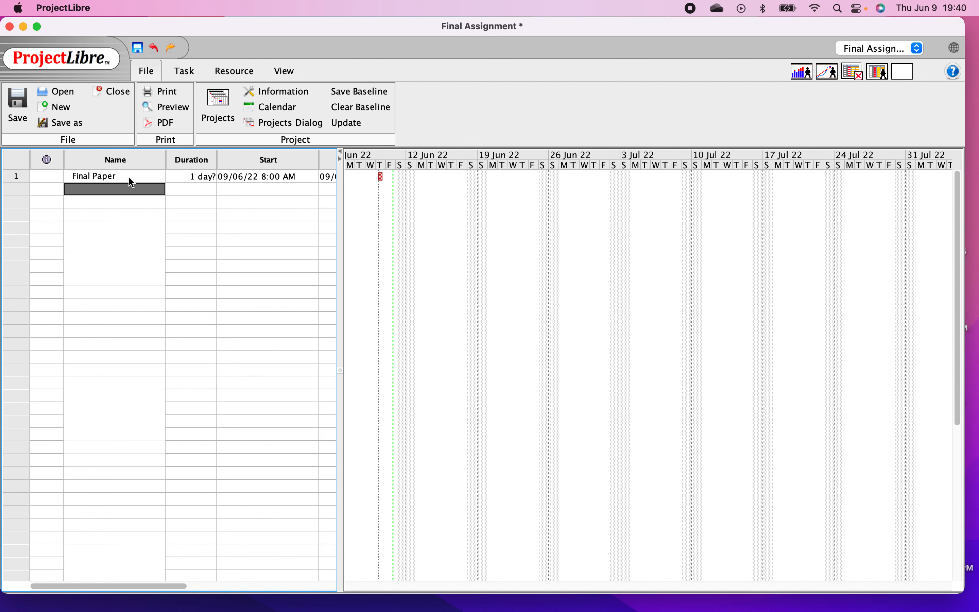
pyautogui.write('Structure Building')
pyautogui.press('Return')
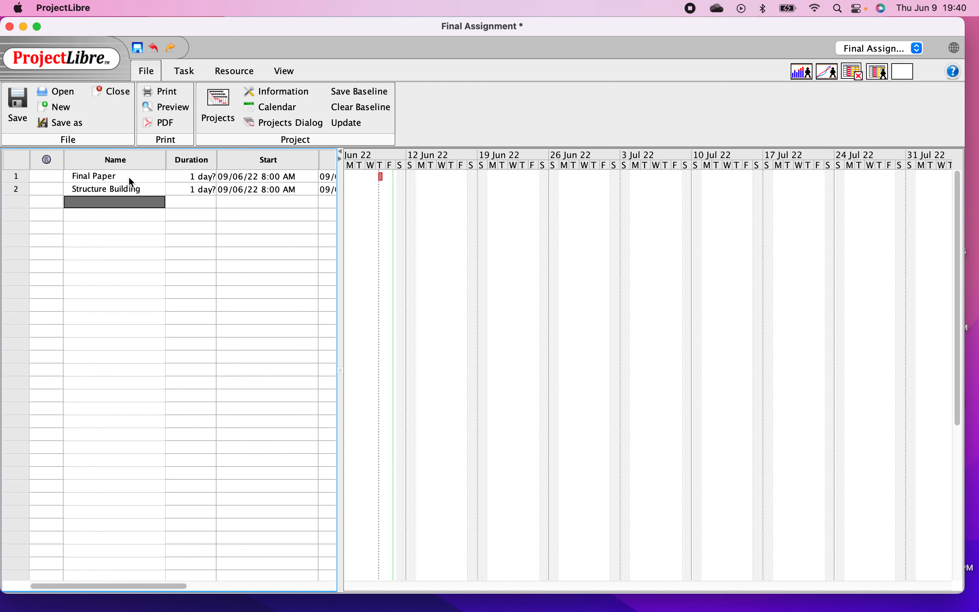
pyautogui.write('Litera')
pyautogui.write('ture Review')
pyautogui.press('Return')
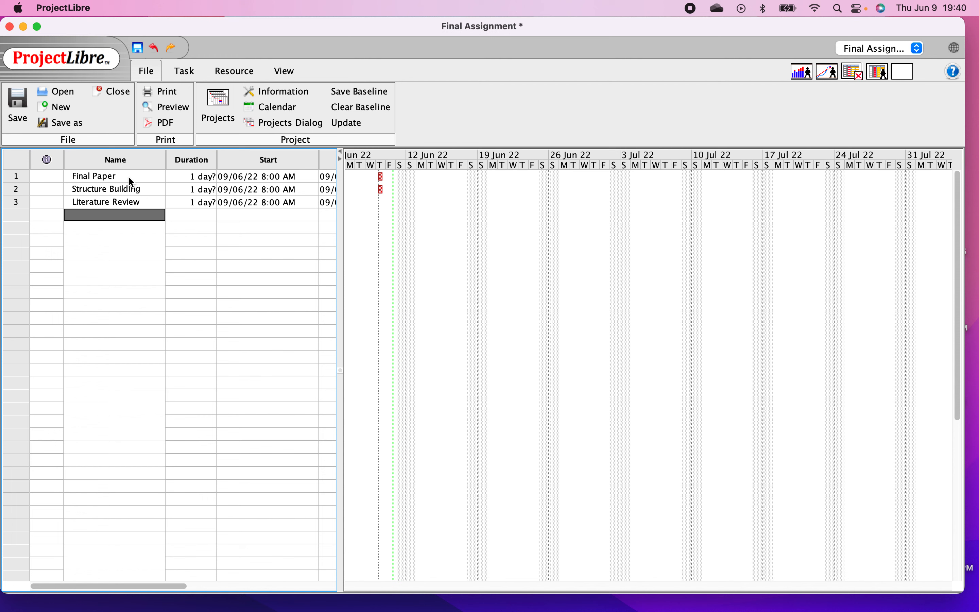
# Step: Add the tasks Research, Assign roles, and Analysis and writing below Literature Review
pyautogui.write('Research')
pyautogui.press('Return')
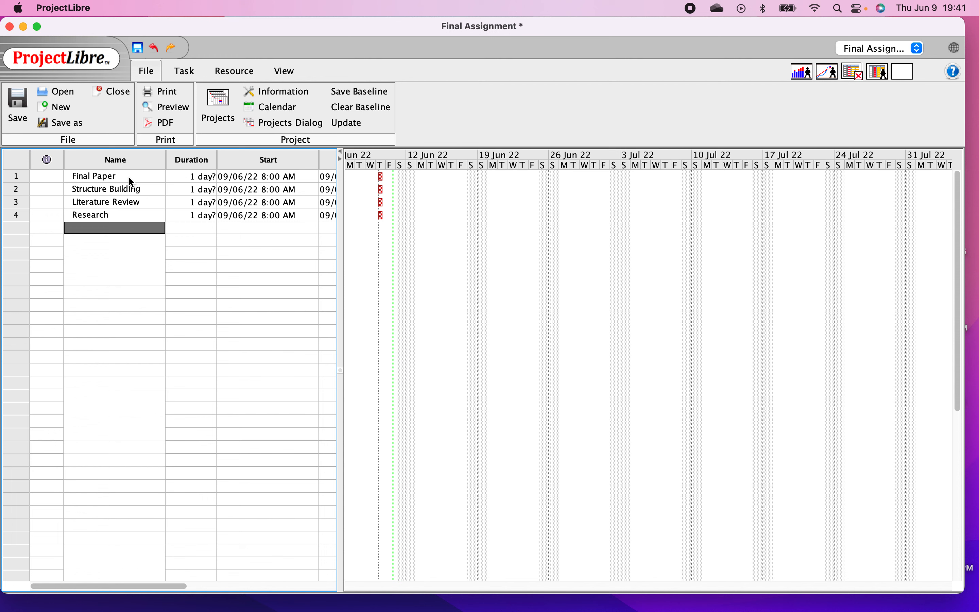
pyautogui.write('Assign roles')
pyautogui.press('Return')
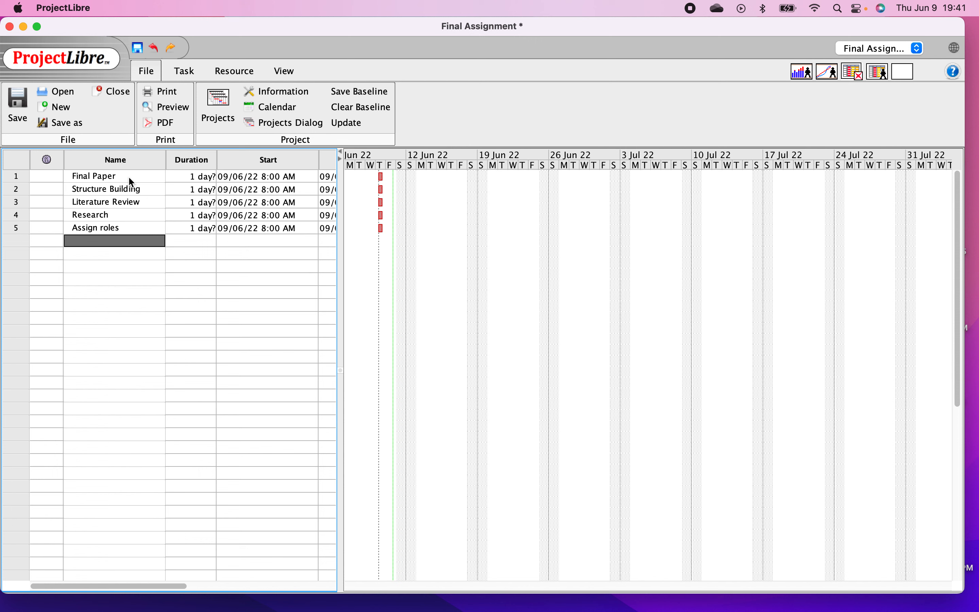
pyautogui.write('Analy')
pyautogui.write('sis')
pyautogui.write('sos')
pyautogui.write(' and')
pyautogui.write(' writing')
pyautogui.press('Return')
# Step: Add the tasks "Review of the paper" and "Upload of the assignment" at the end of the task list
pyautogui.write('Review of the paper')
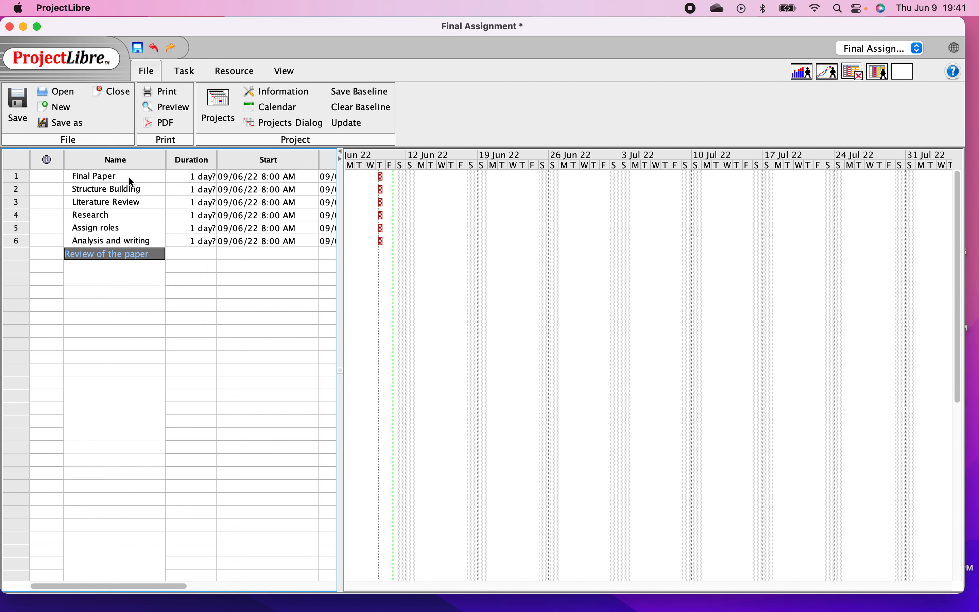
pyautogui.press('Return')
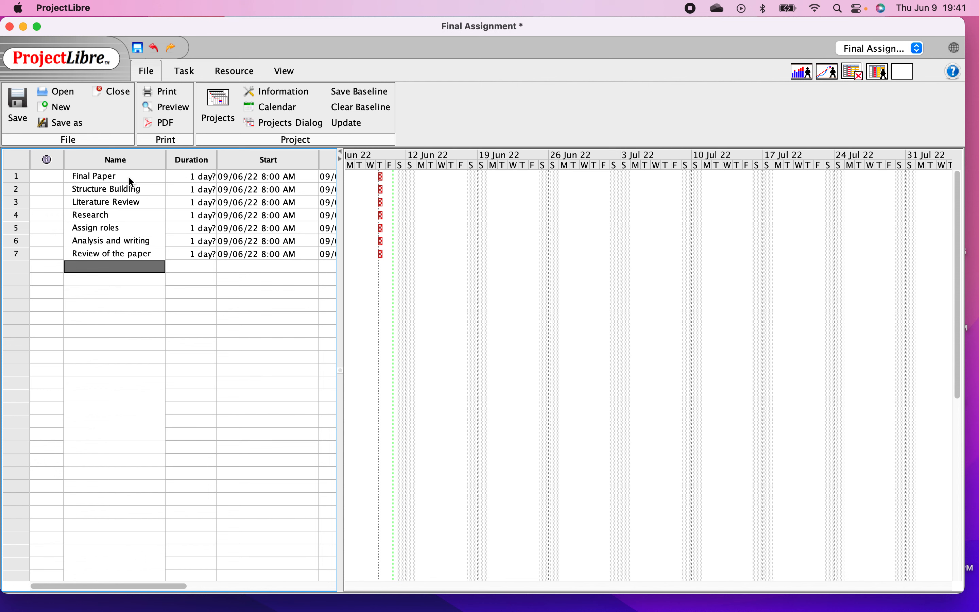
pyautogui.write('Upload of the assignment')
pyautogui.press('Return')
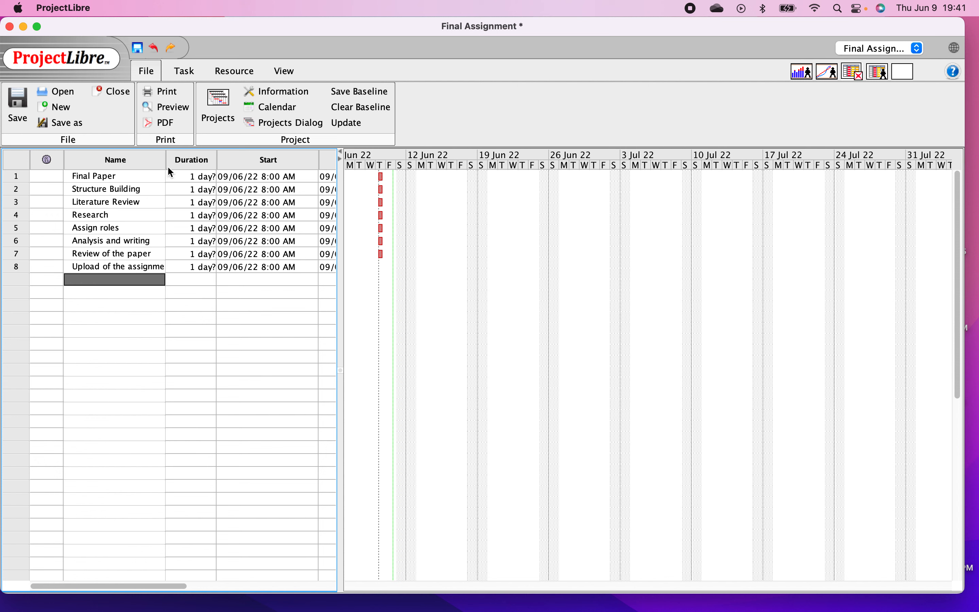
# Step: Set the durations of Structure Building to 1 day, Literature Review to 3 days and Research to 5 days
pyautogui.click(188, 189)
pyautogui.click(194, 188)
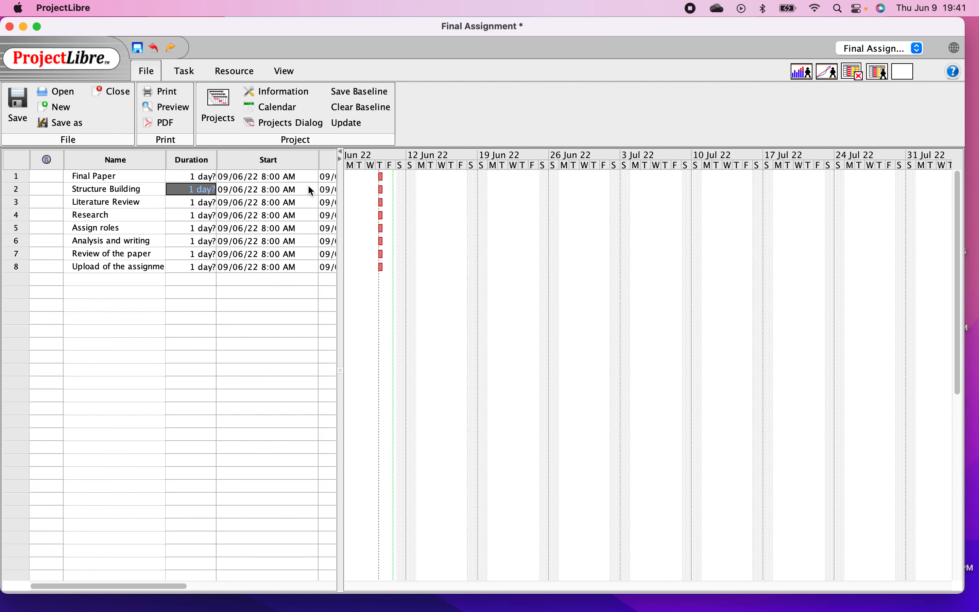
pyautogui.press('Return')
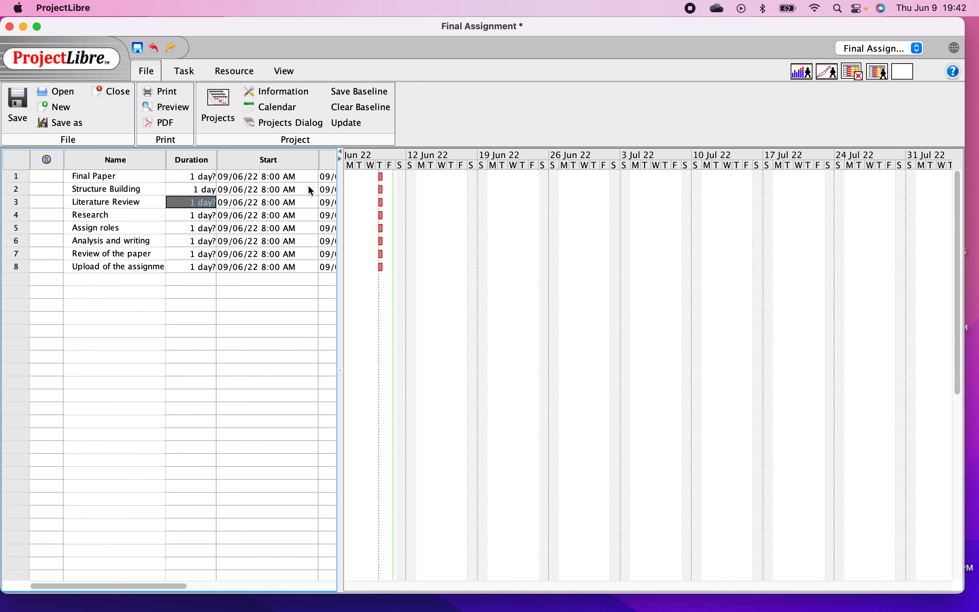
pyautogui.write('3')
pyautogui.press('Return')
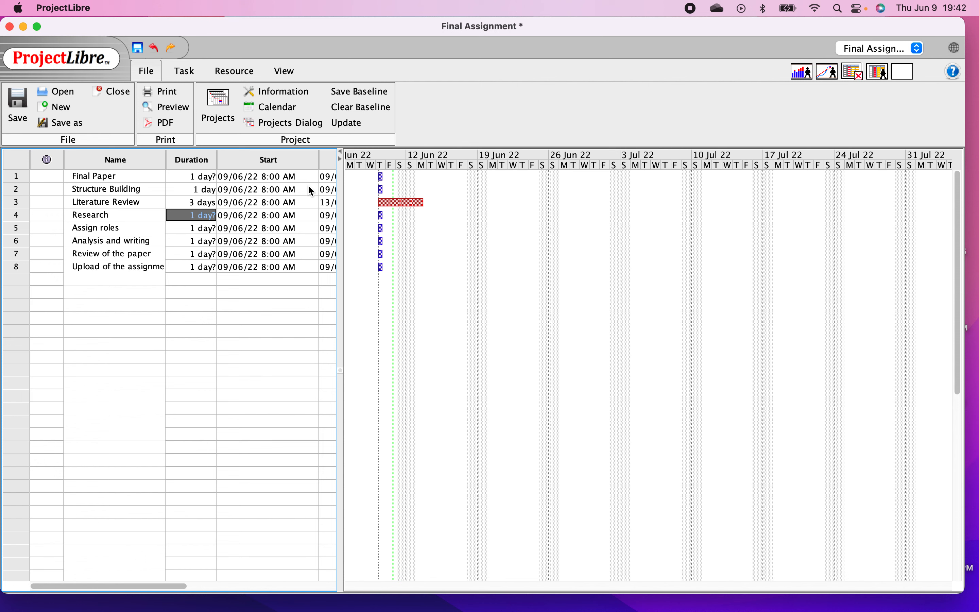
pyautogui.write('5')
pyautogui.press('Return')
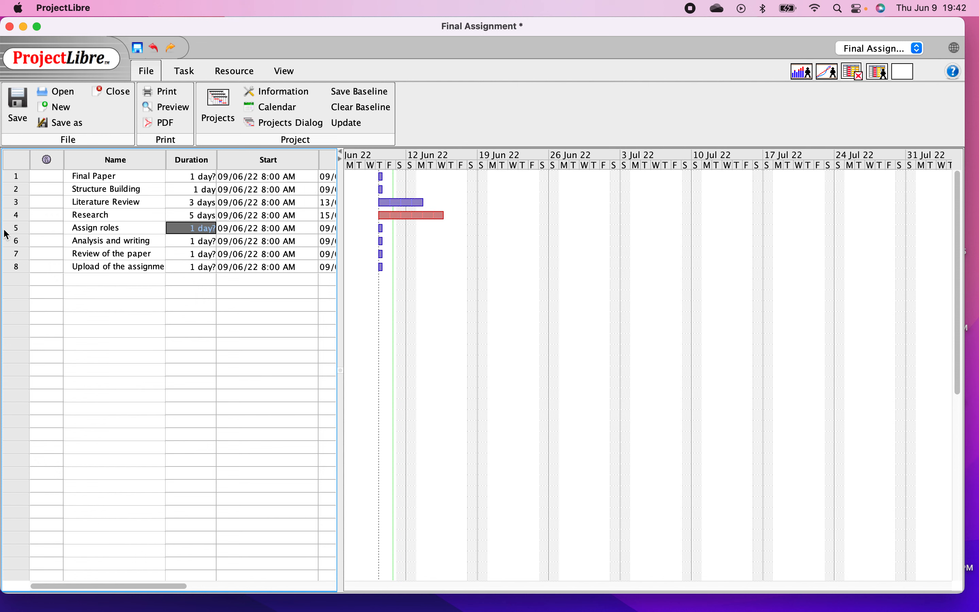
# Step: Insert a blank row between the Research and Assign roles tasks
pyautogui.click(18, 232)
pyautogui.rightClick(18, 232)
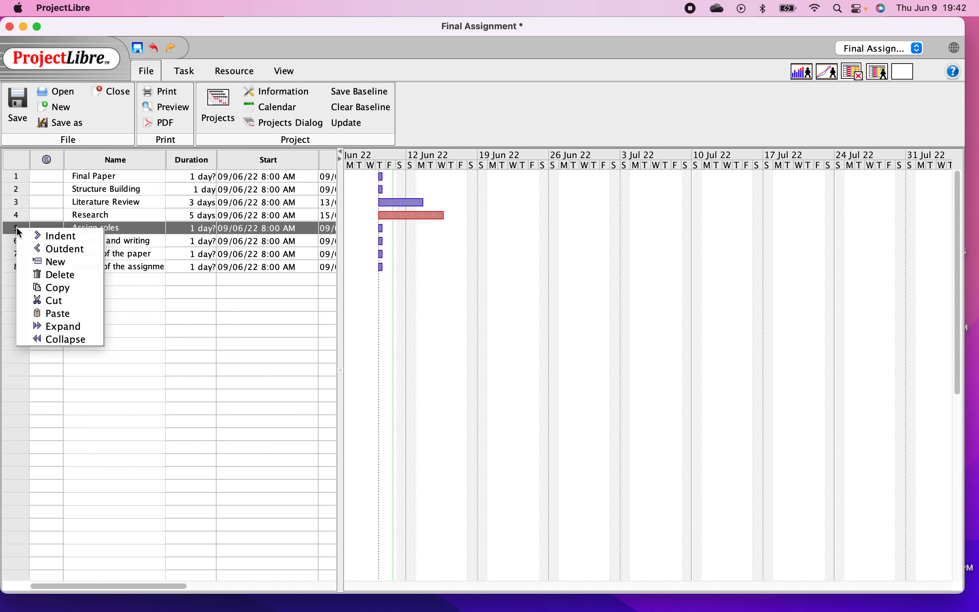
pyautogui.moveTo(17, 234)
pyautogui.mouseDown()
pyautogui.moveTo(17, 199)
pyautogui.moveTo(17, 227)
pyautogui.mouseUp()
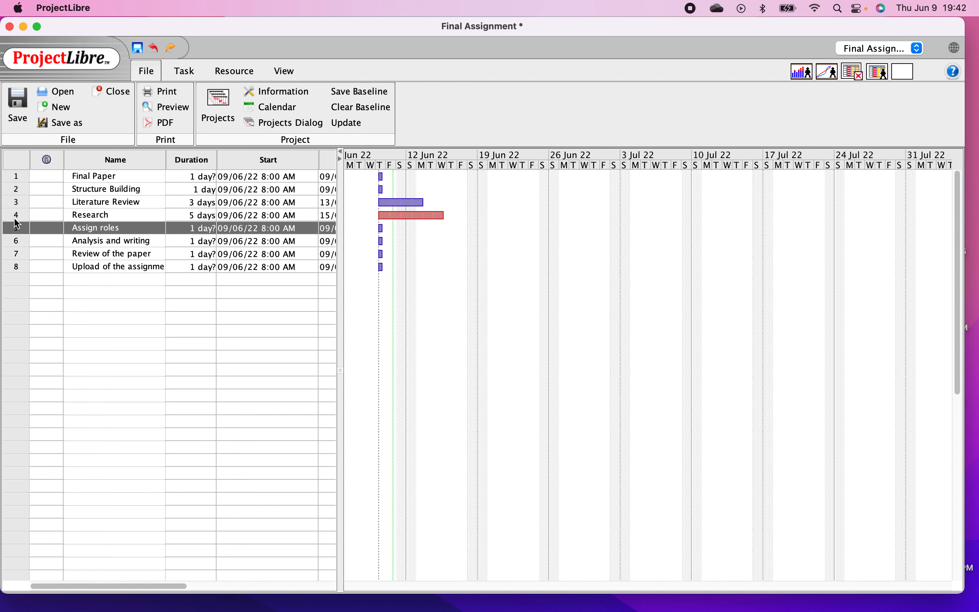
pyautogui.keyDown('ctrl'); pyautogui.click(17, 204); pyautogui.keyUp('ctrl')
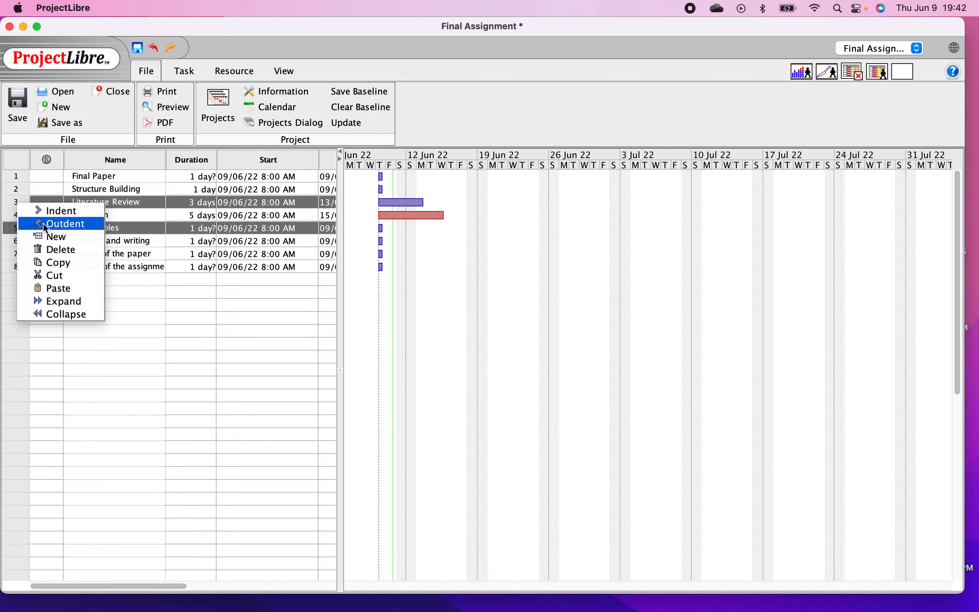
pyautogui.click(45, 237)
pyautogui.click(54, 282)
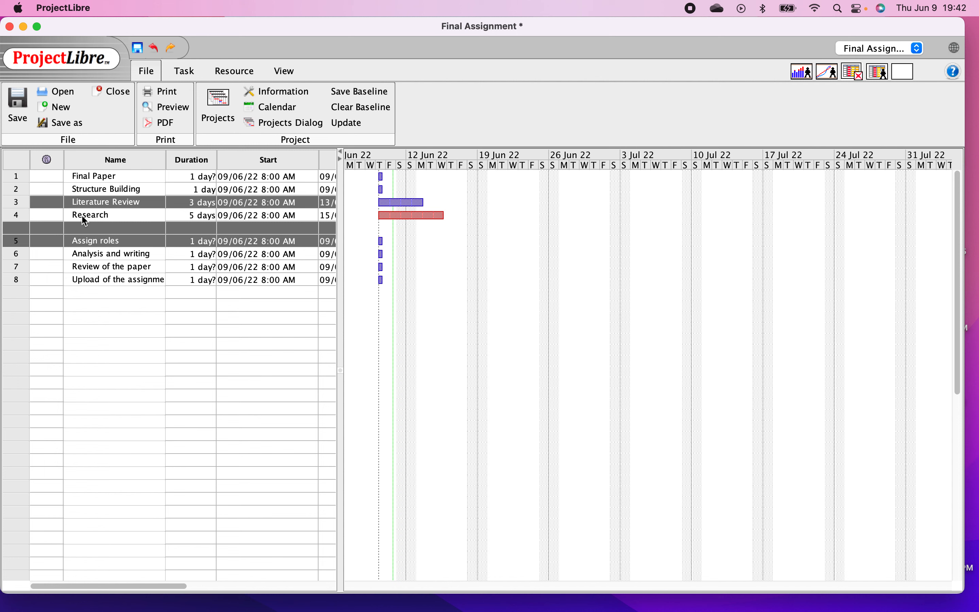
# Step: Delete the blank row above the Assign roles task
pyautogui.click(147, 254)
pyautogui.click(121, 226)
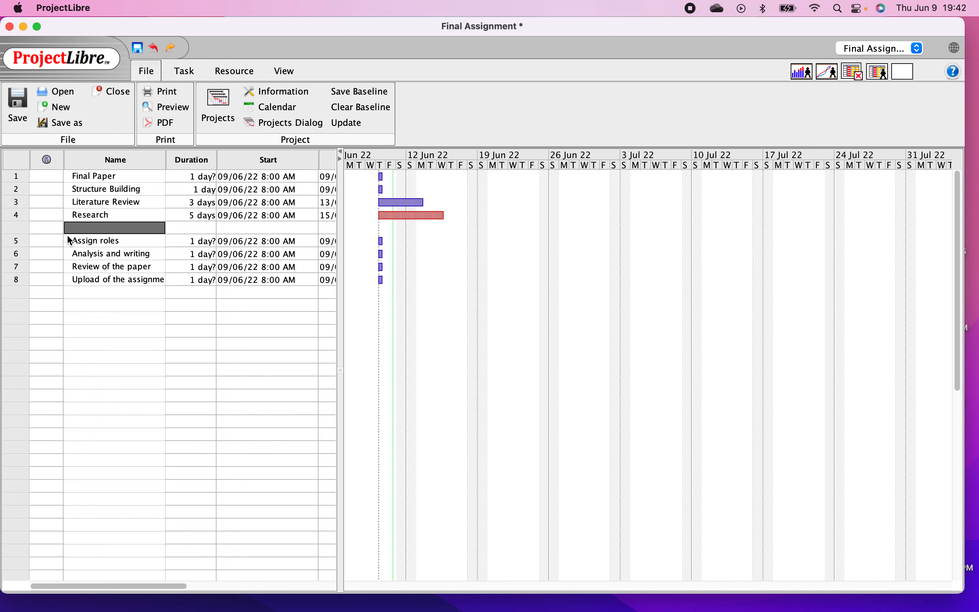
pyautogui.click(21, 232)
pyautogui.rightClick(21, 232)
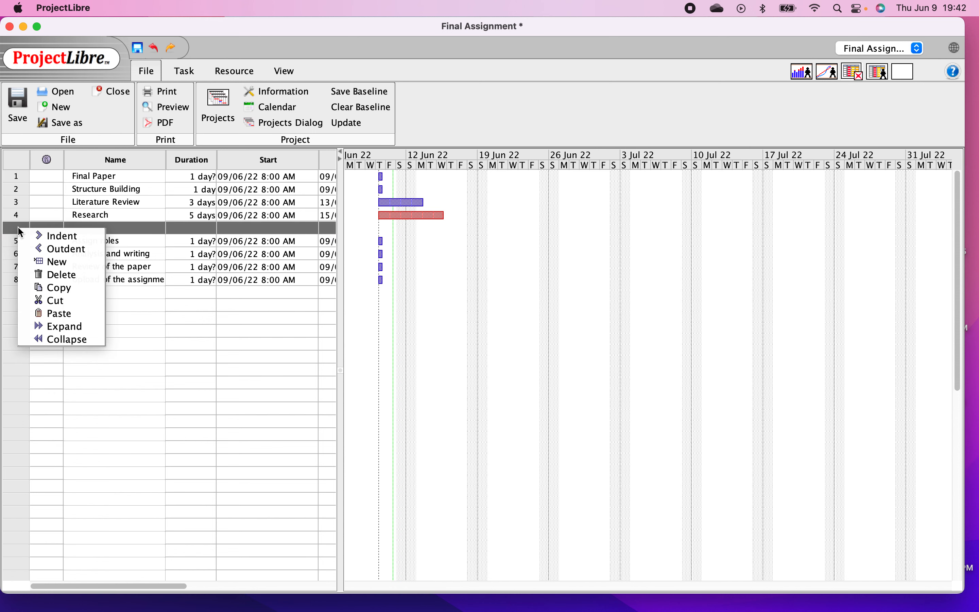
pyautogui.click(55, 275)
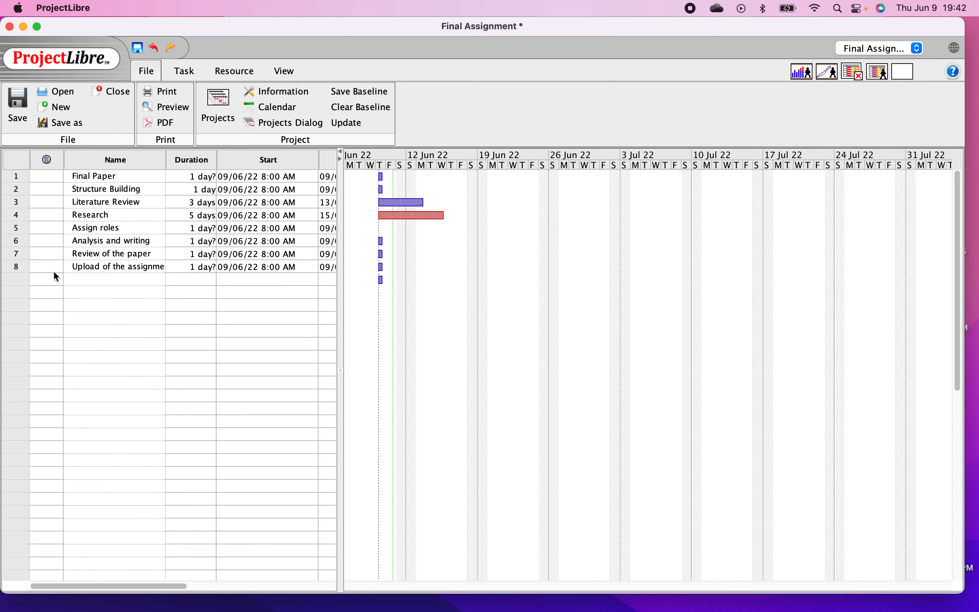
# Step: Copy the Assign roles task and paste it between Structure Building and Literature Review
pyautogui.click(17, 232)
pyautogui.rightClick(16, 232)
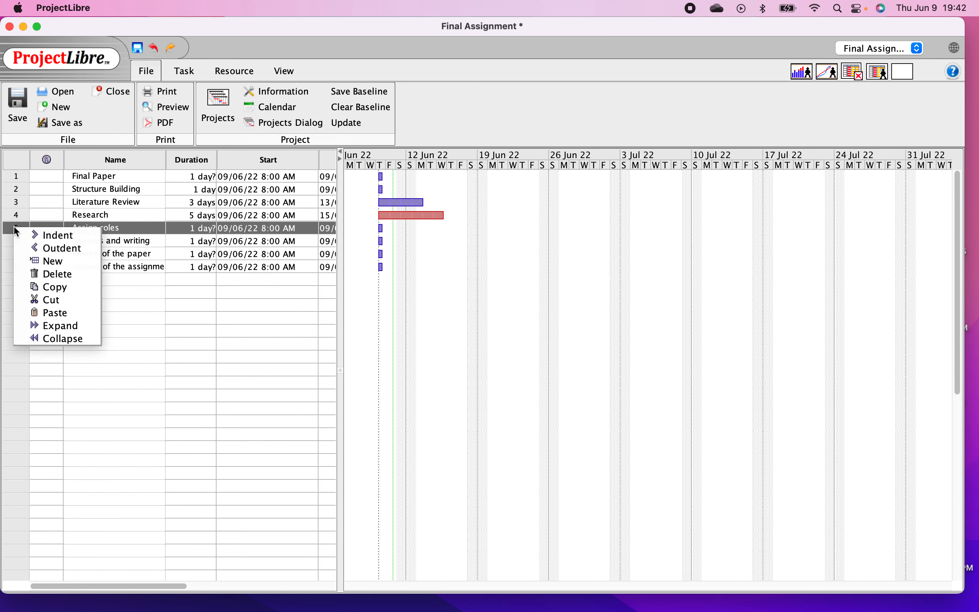
pyautogui.click(68, 288)
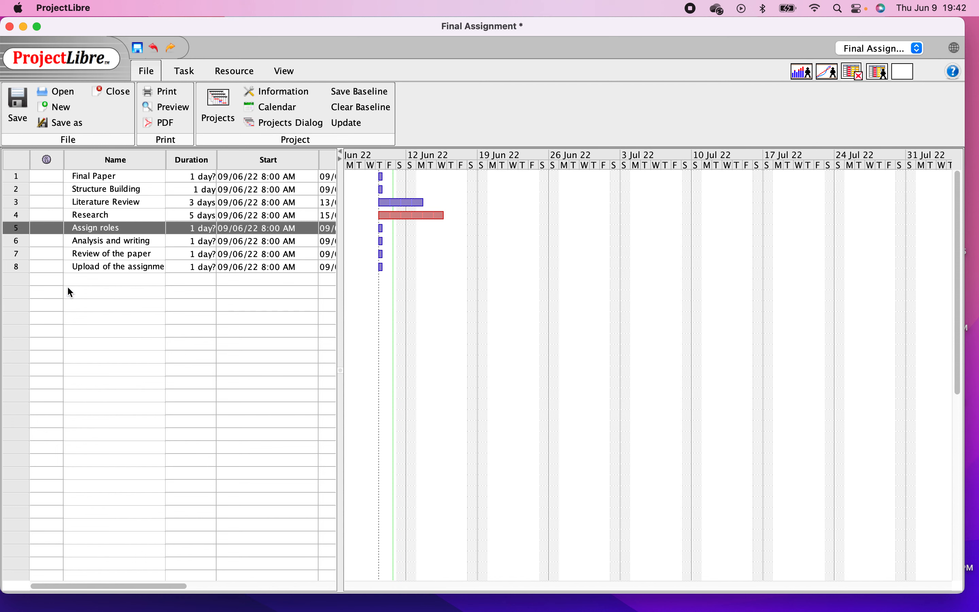
pyautogui.keyDown('ctrl'); pyautogui.click(16, 206); pyautogui.keyUp('ctrl')
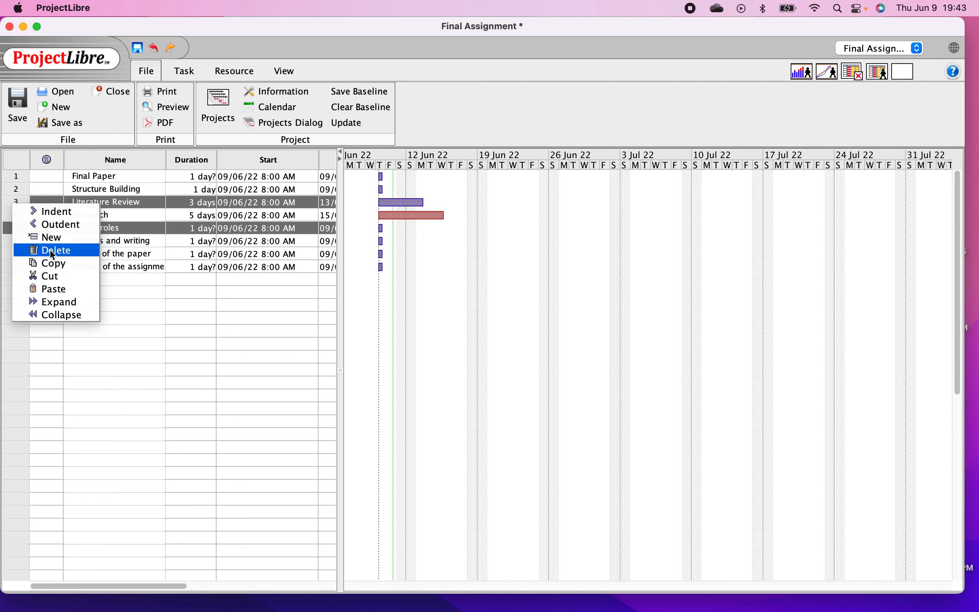
pyautogui.click(65, 290)
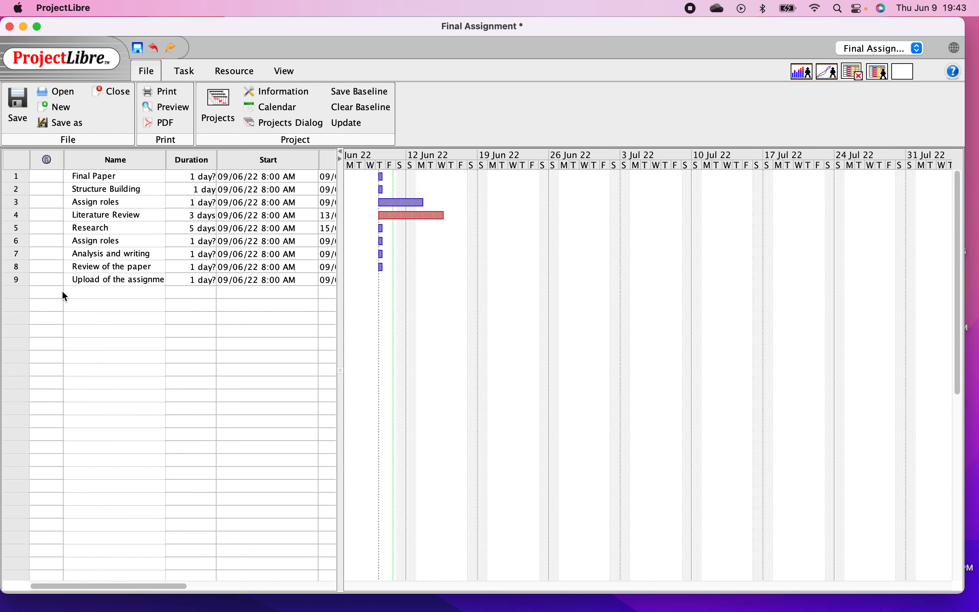
# Step: Delete the duplicate Assign roles task below Research
pyautogui.click(20, 245)
pyautogui.rightClick(19, 241)
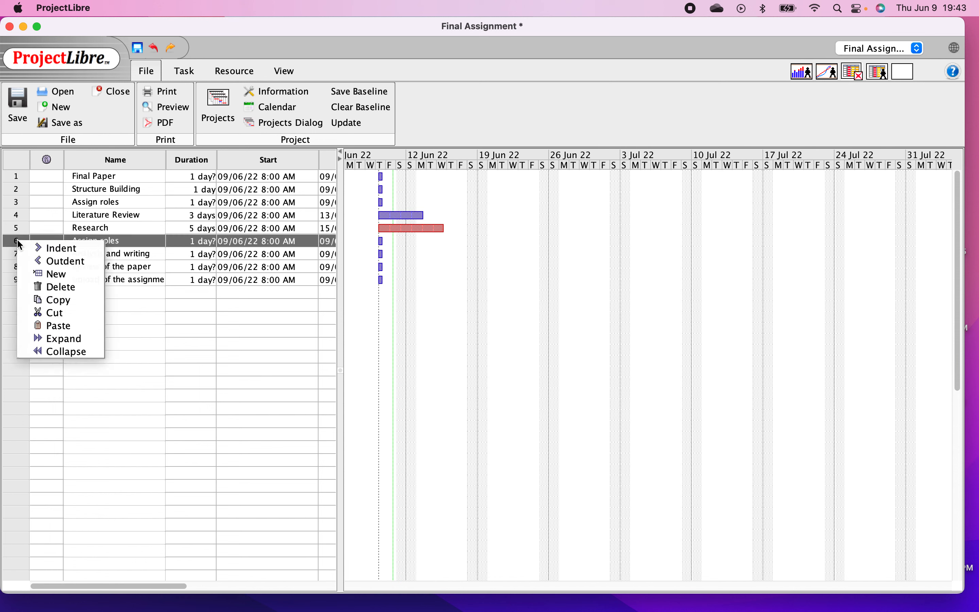
pyautogui.click(44, 288)
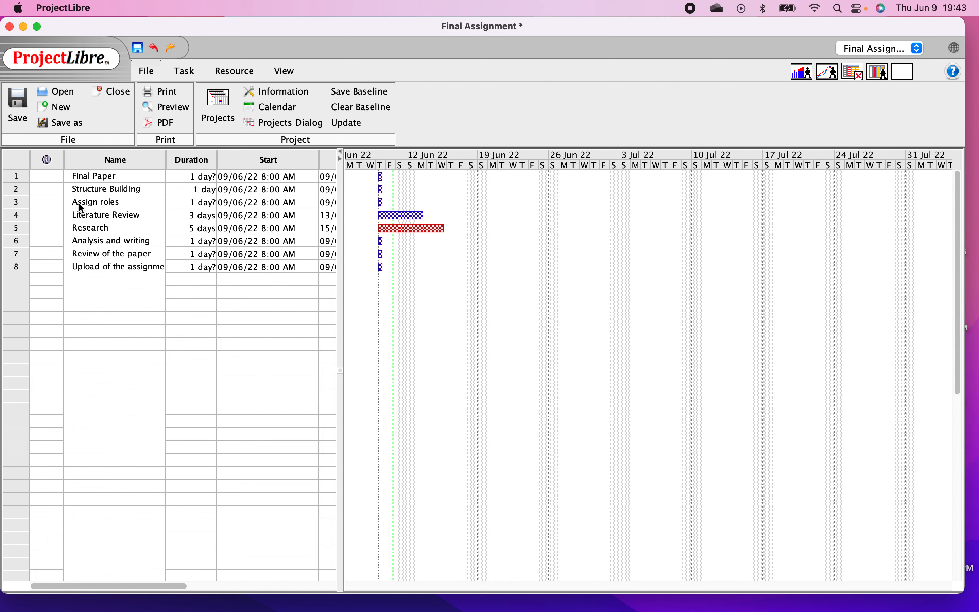
# Step: Set the duration of the Assign roles task to 1 day
pyautogui.doubleClick(192, 204)
pyautogui.press('Return')
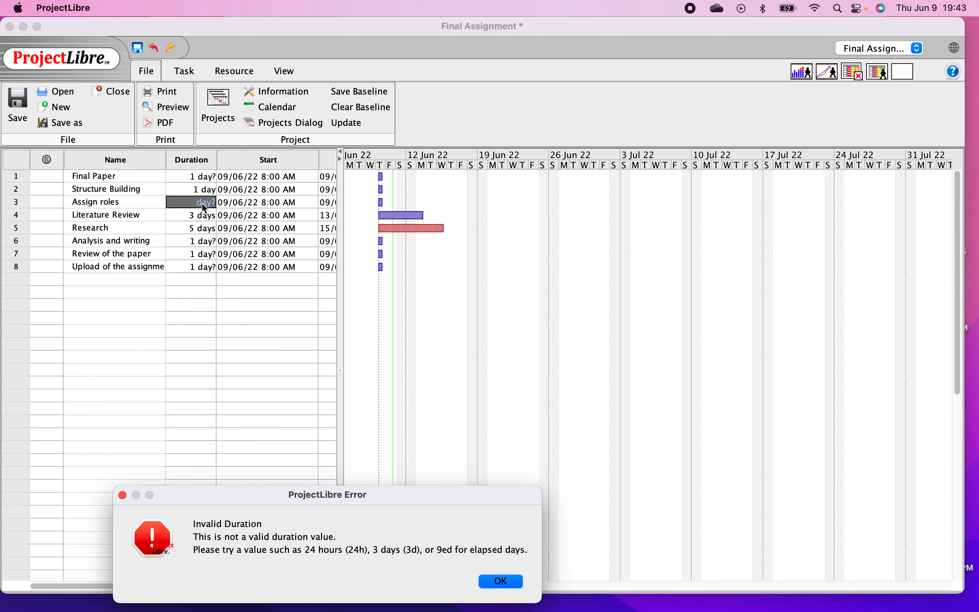
pyautogui.press('Return')
pyautogui.write('1')
pyautogui.press('Return')
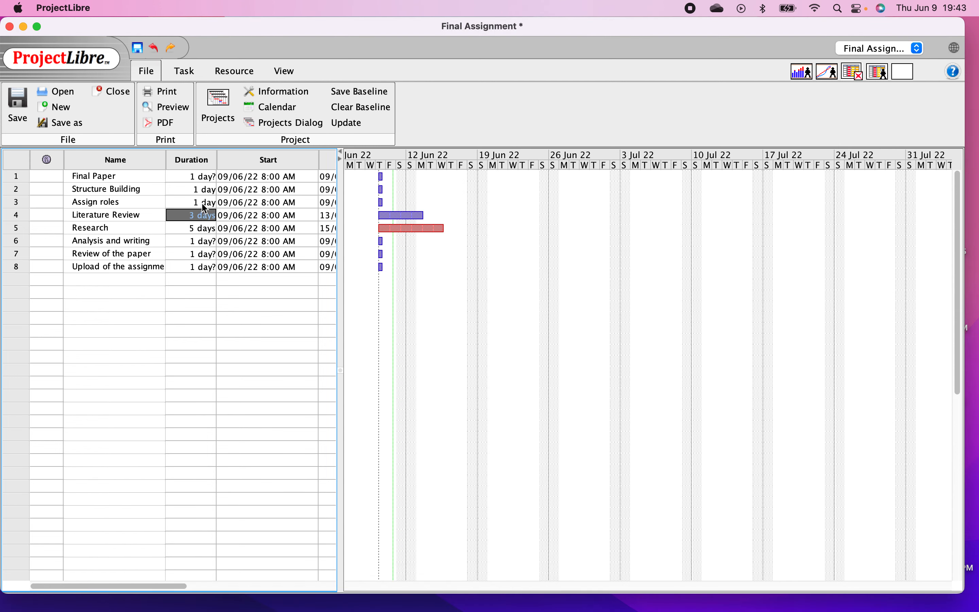
# Step: Set the durations of Analysis and writing to 10 days, Review of the paper to 3 days and Upload of the assignment to 0 days
pyautogui.press('Down')
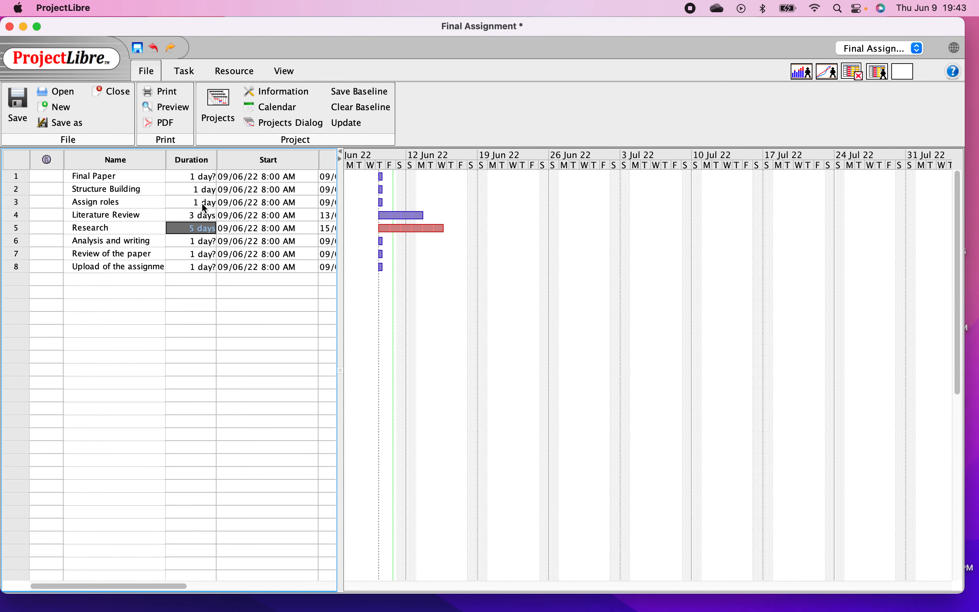
pyautogui.press('Down')
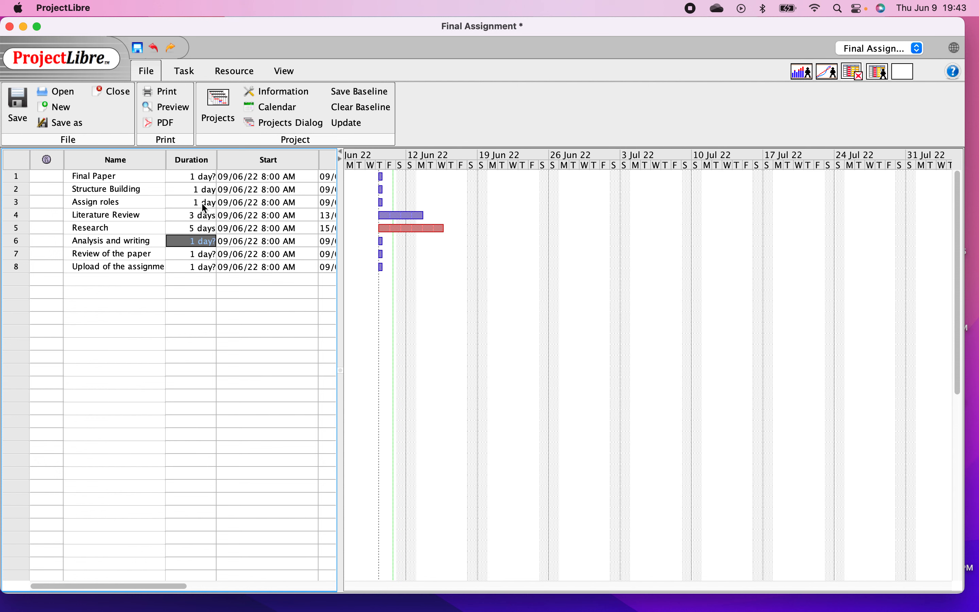
pyautogui.write('10')
pyautogui.press('Return')
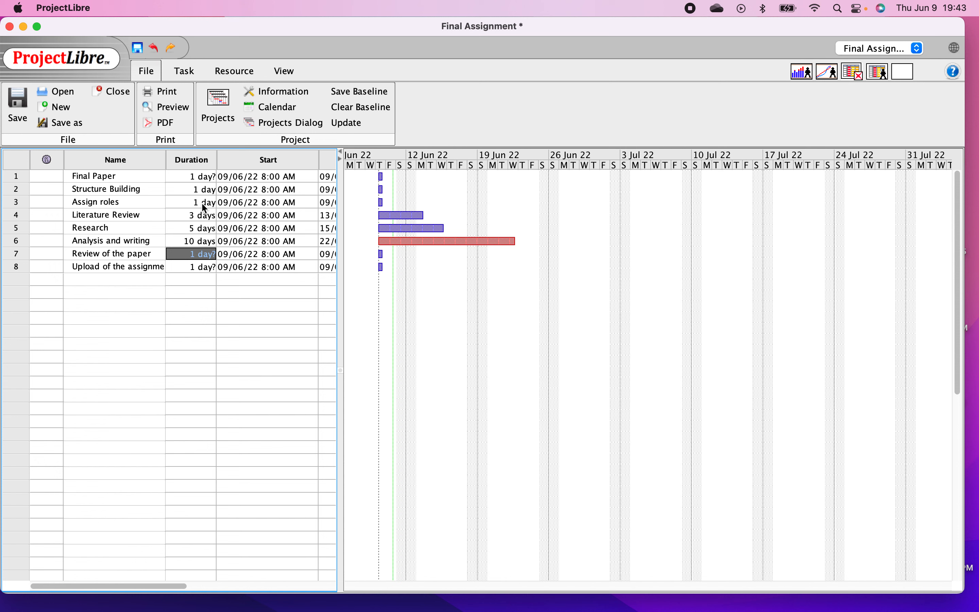
pyautogui.write('3')
pyautogui.press('Return')
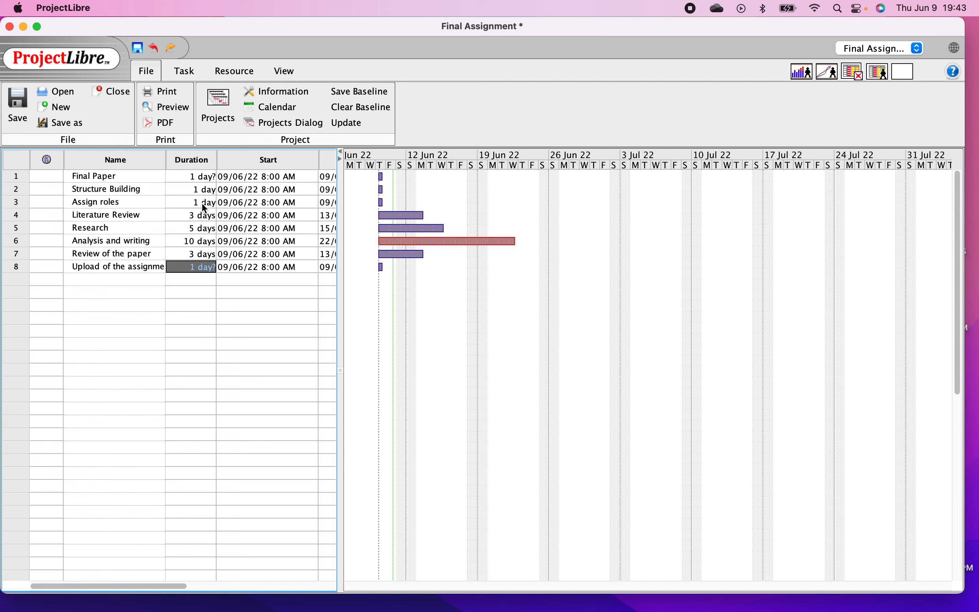
pyautogui.write('0')
pyautogui.press('Return')
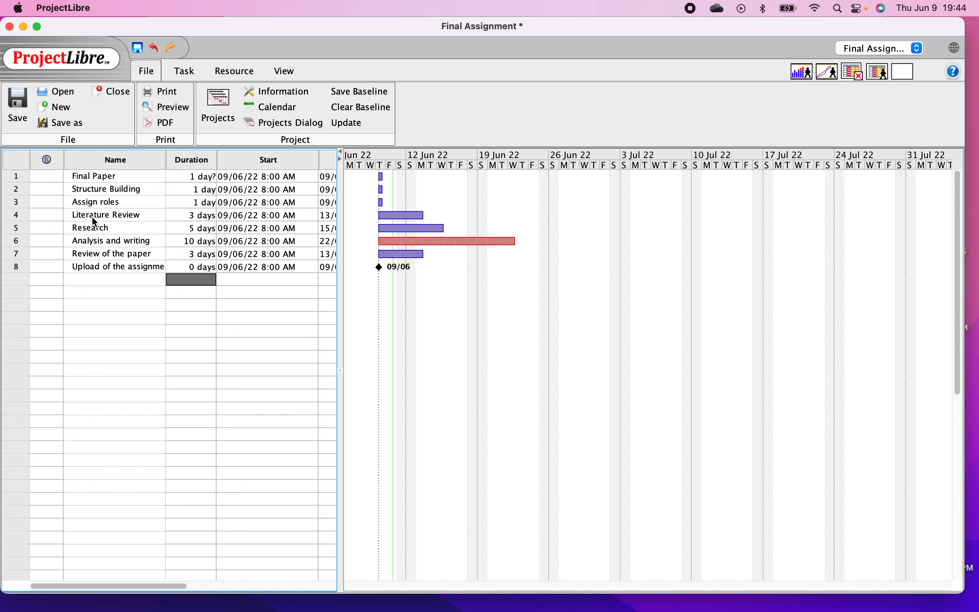
# Step: Link the tasks from Structure Building through Review of the paper in sequence and indent them under Final Paper
pyautogui.click(19, 187)
pyautogui.moveTo(22, 192); pyautogui.dragTo(25, 260)
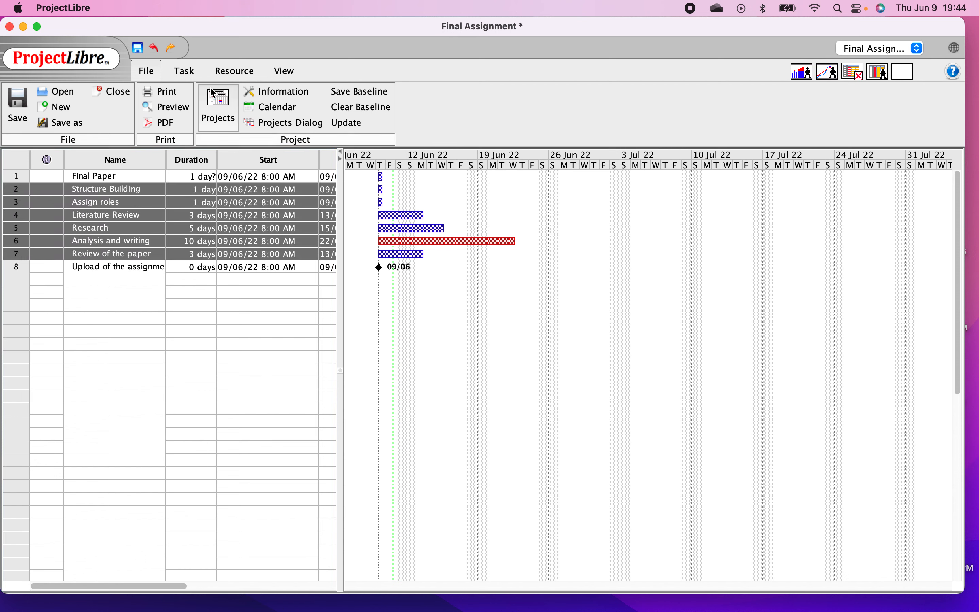
pyautogui.click(185, 72)
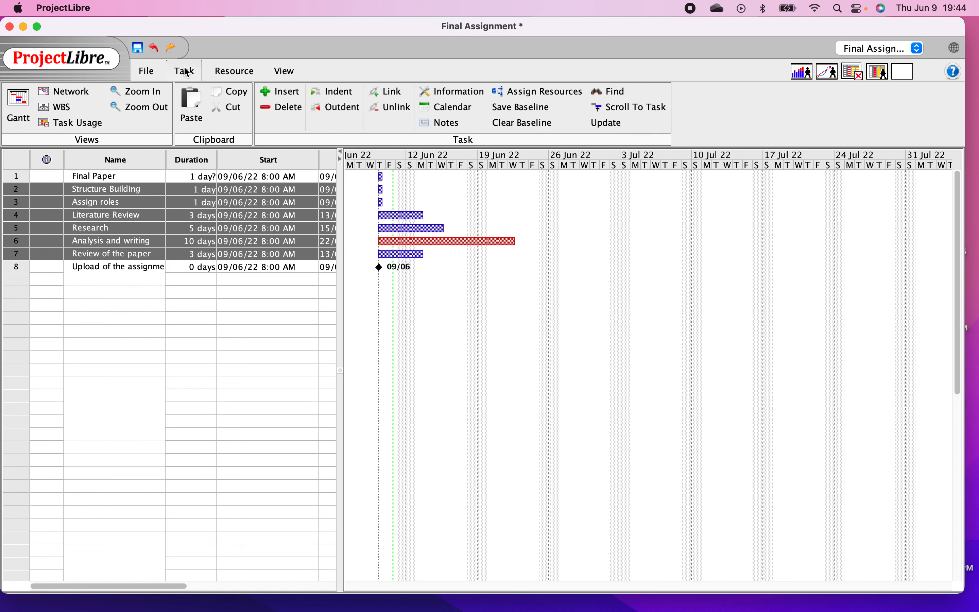
pyautogui.click(395, 97)
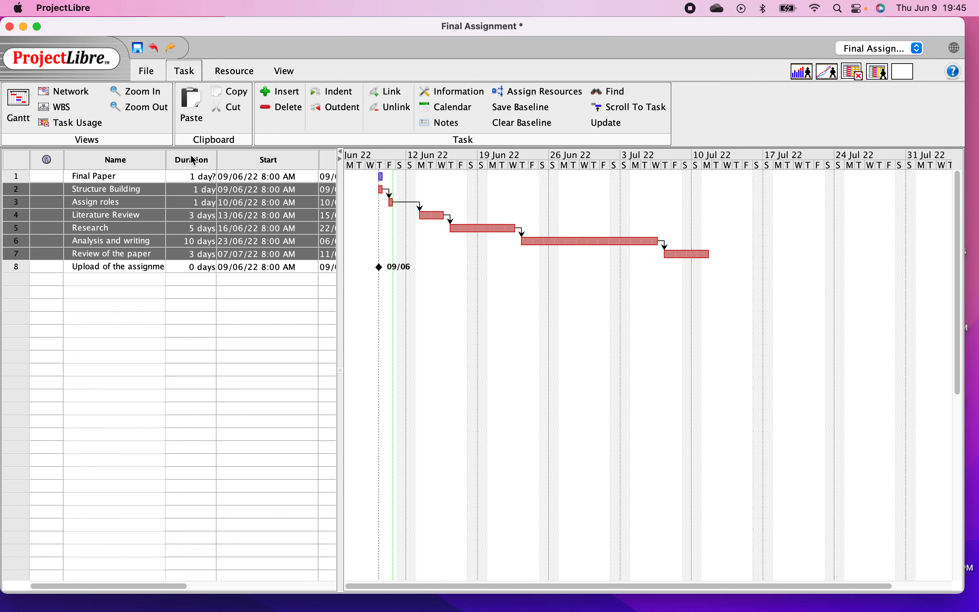
pyautogui.click(330, 94)
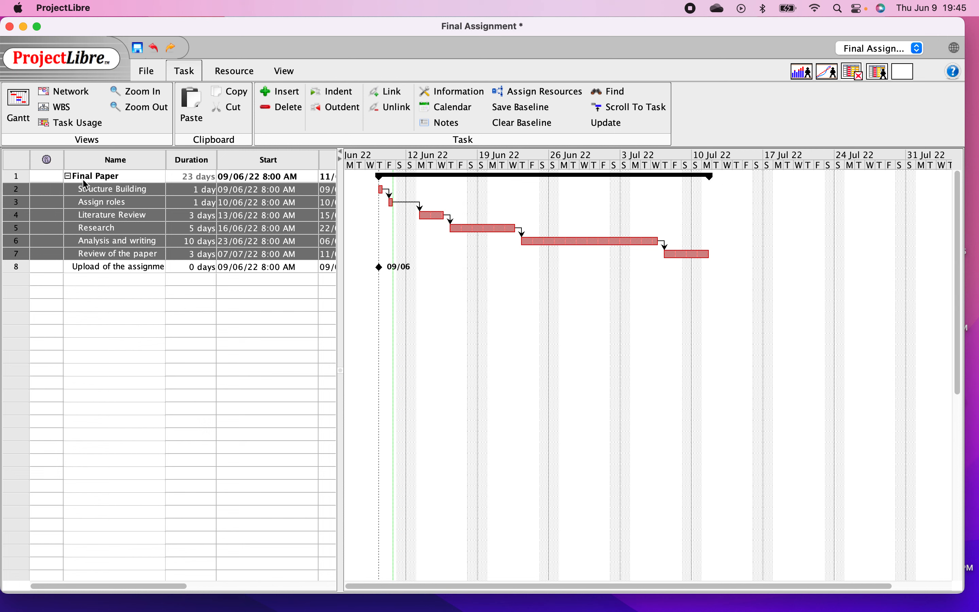
# Step: Collapse the Final Paper summary task and expand its subtasks again
pyautogui.click(68, 176)
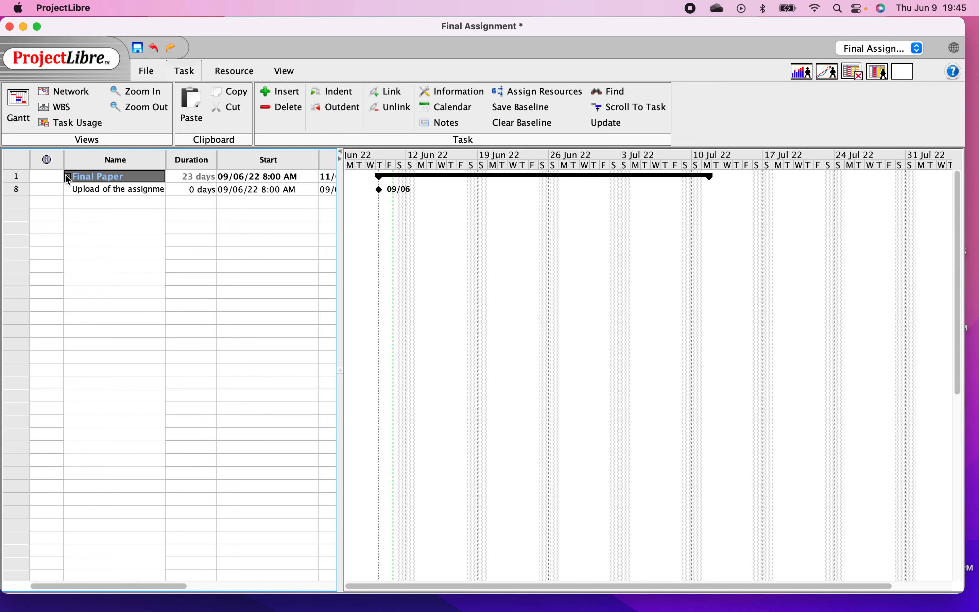
pyautogui.click(68, 177)
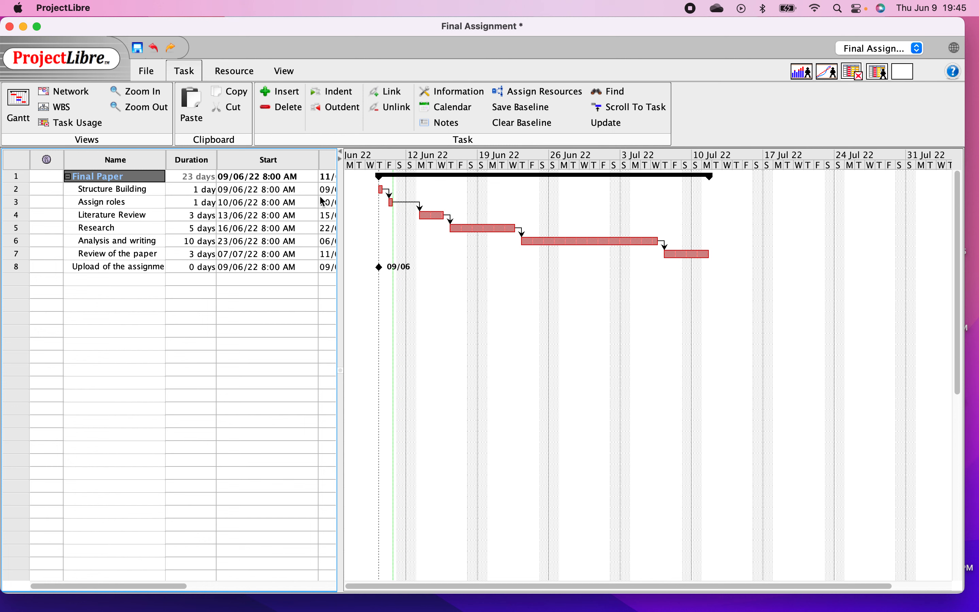
pyautogui.click(286, 72)
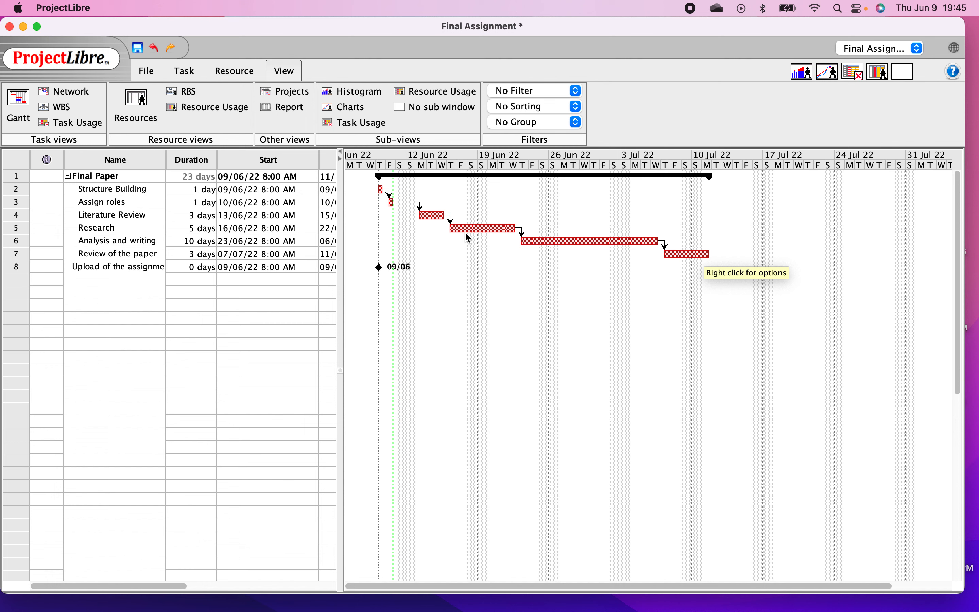
# Step: Add a task named "Formattin of the assignment" in the row below Upload of the assignment
pyautogui.click(115, 280)
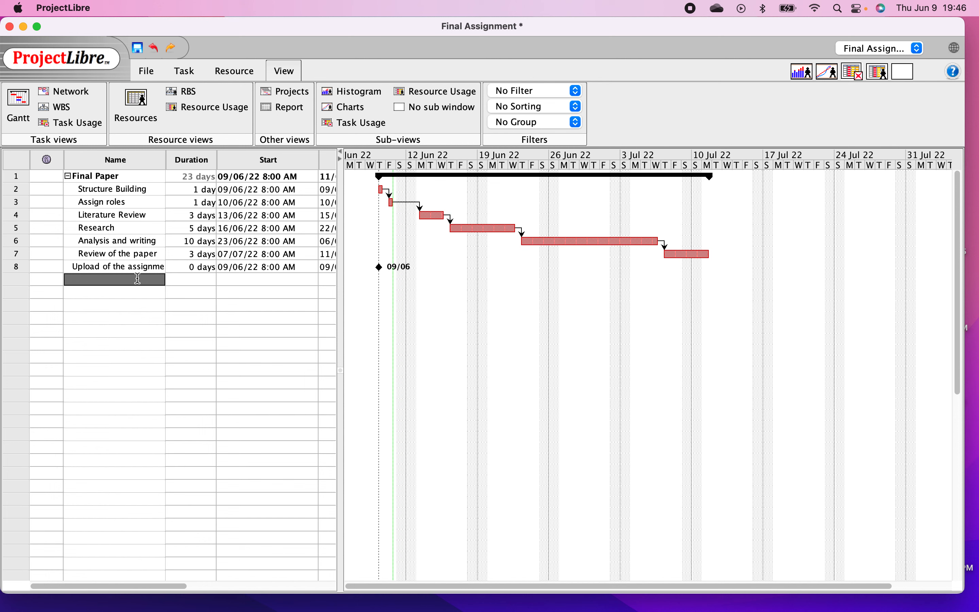
pyautogui.write('Cele')
pyautogui.press('BackSpace')
pyautogui.press('BackSpace')
pyautogui.press('BackSpace')
pyautogui.press('BackSpace')
pyautogui.write('Formattin of the assignment')
pyautogui.press('Return')
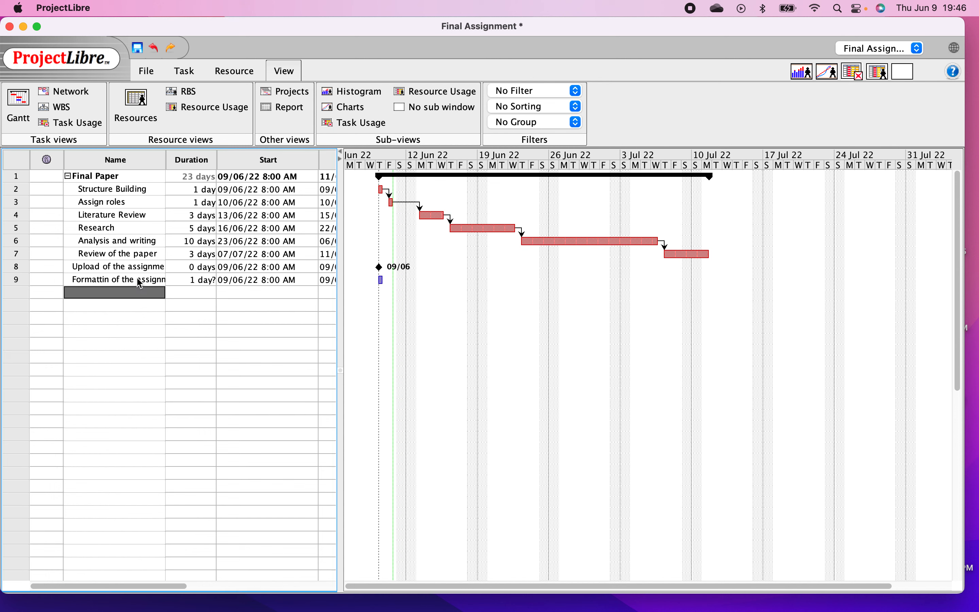
# Step: Correct the name of task 9 to "Formatting of the assignment"
pyautogui.click(140, 283)
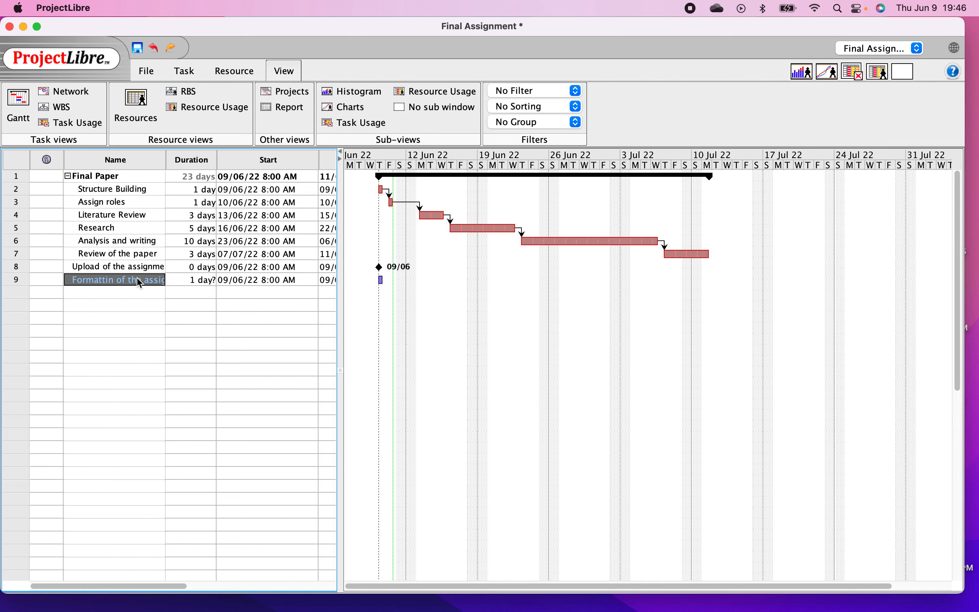
pyautogui.doubleClick(114, 283)
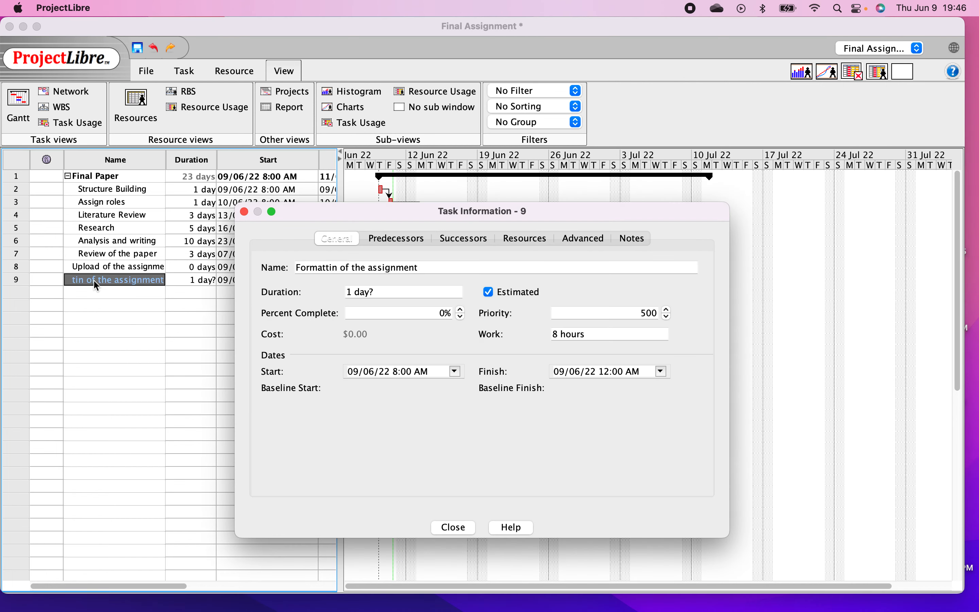
pyautogui.click(108, 280)
pyautogui.click(106, 281)
pyautogui.write('g')
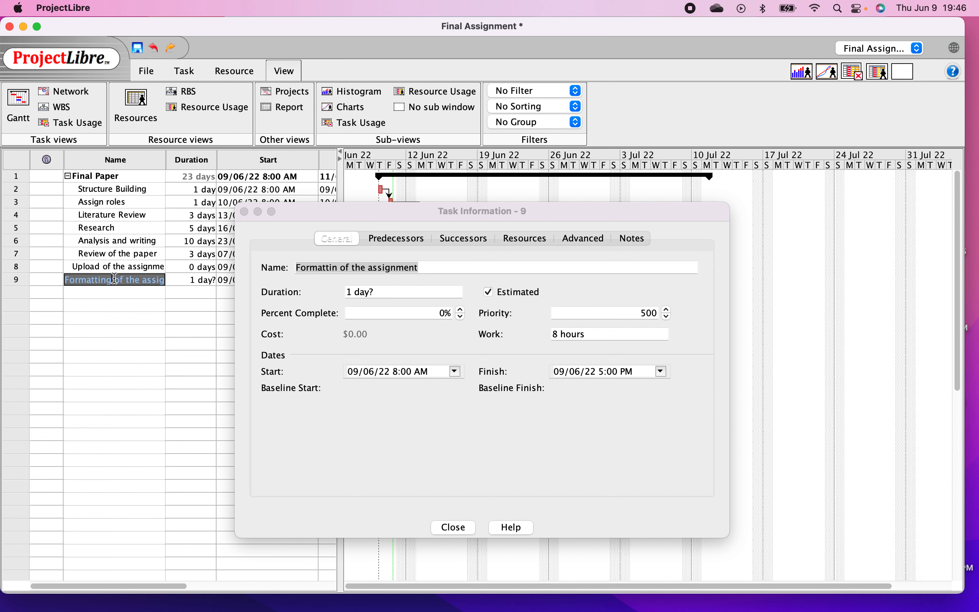
pyautogui.click(125, 309)
pyautogui.click(457, 528)
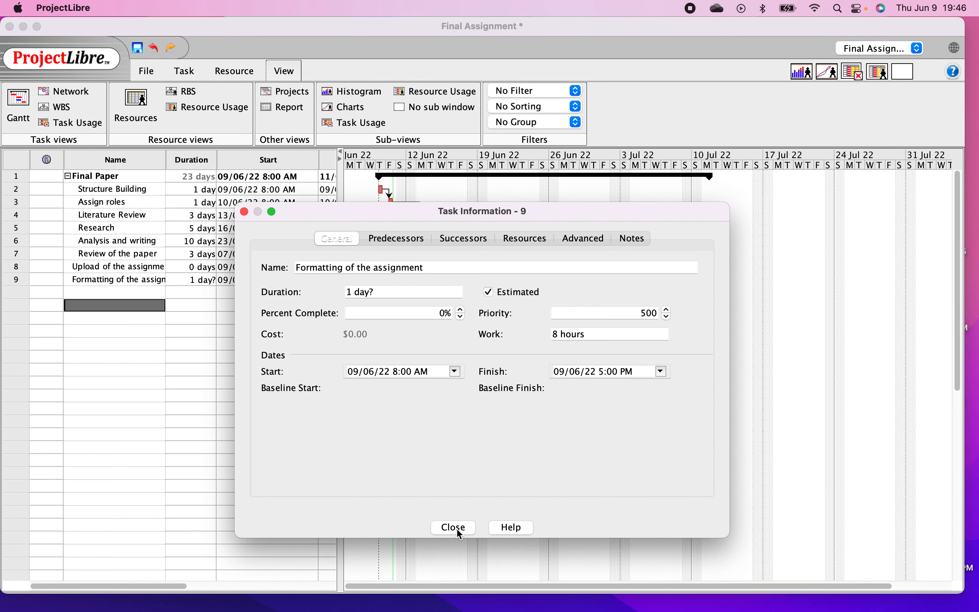
pyautogui.click(457, 528)
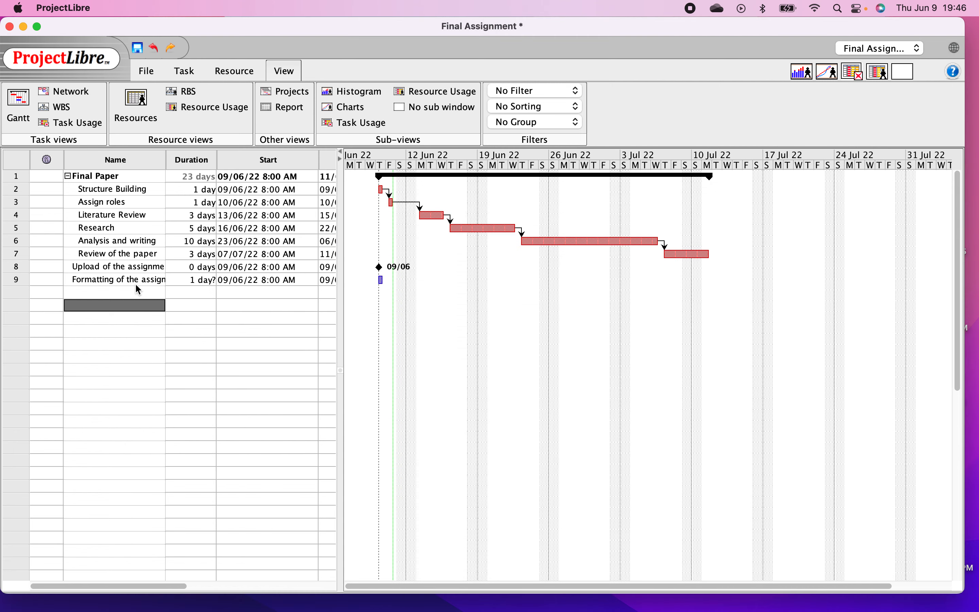
# Step: Add two tasks named "Task 1" and "task 2" below Formatting of the assignment
pyautogui.click(132, 294)
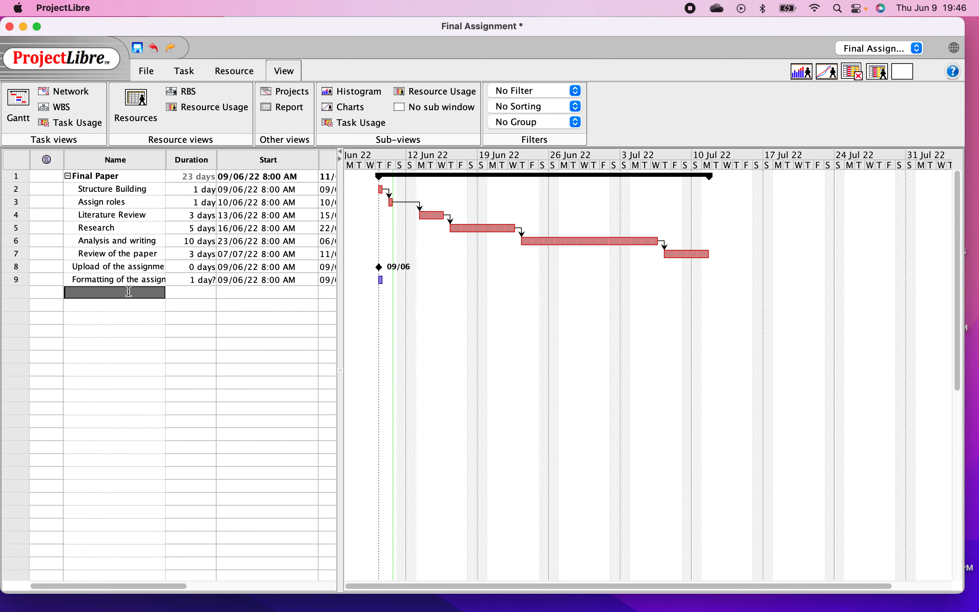
pyautogui.write('Task 1')
pyautogui.press('Return')
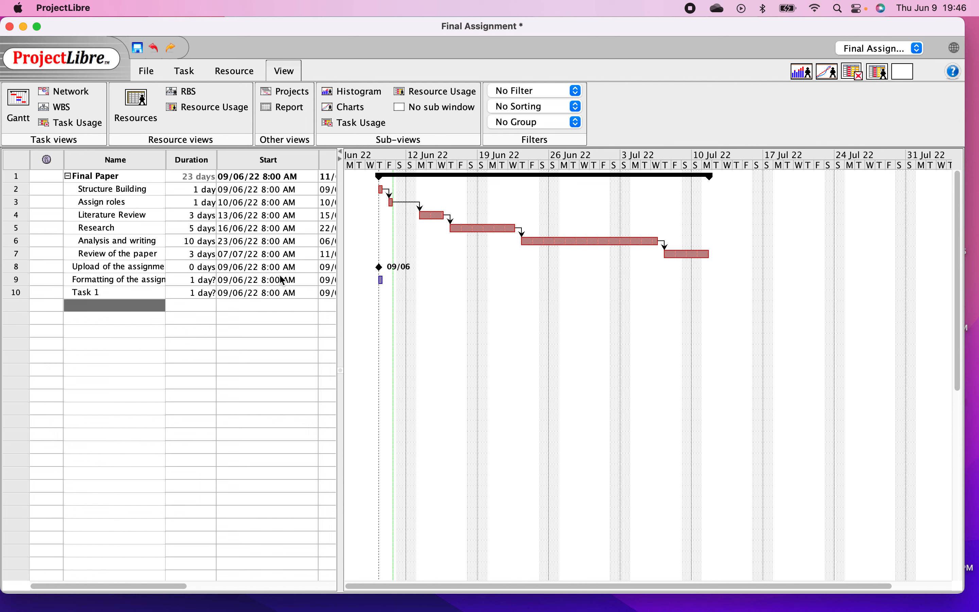
pyautogui.write('task 2')
pyautogui.press('Return')
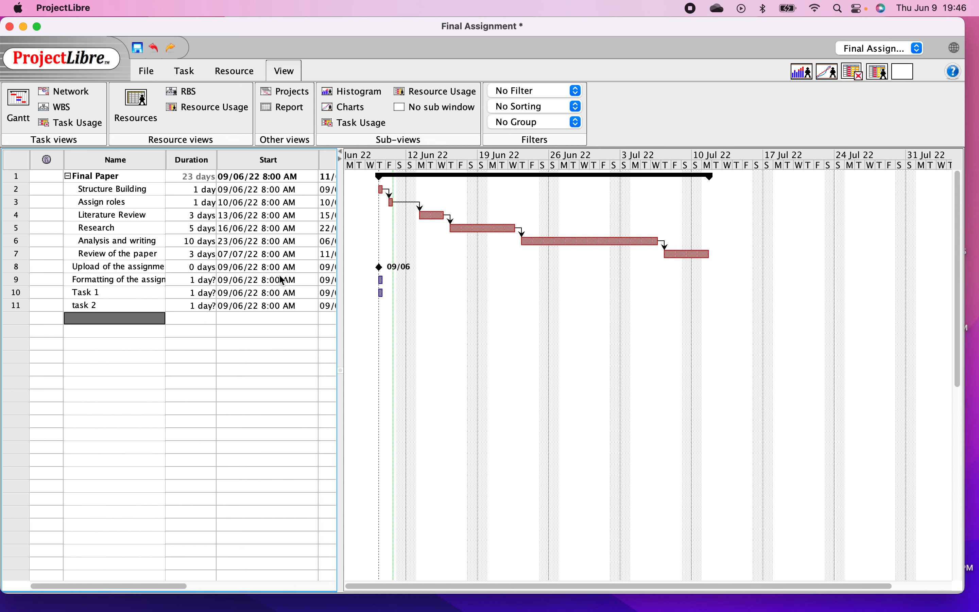
pyautogui.click(194, 280)
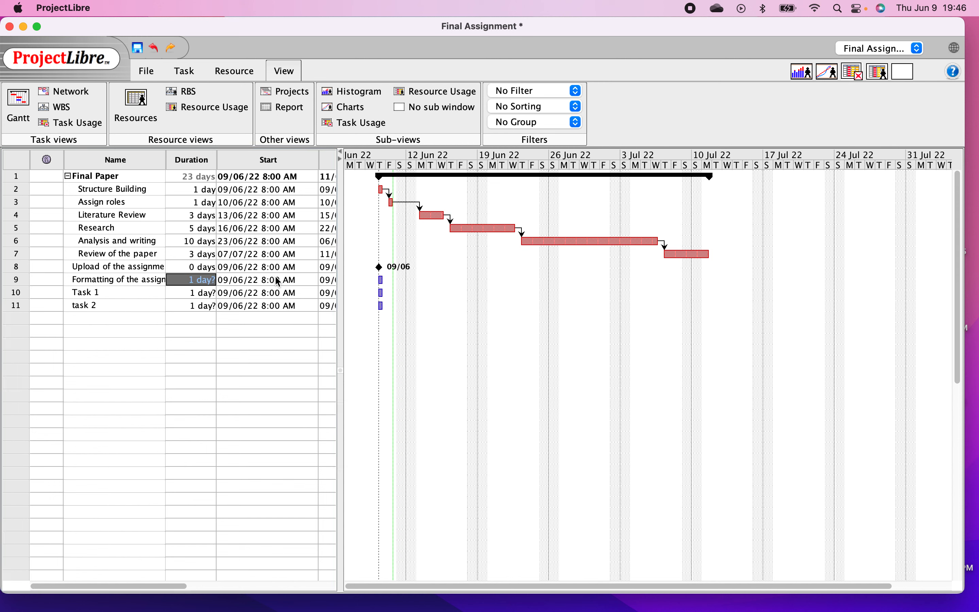
pyautogui.write('3')
pyautogui.press('Return')
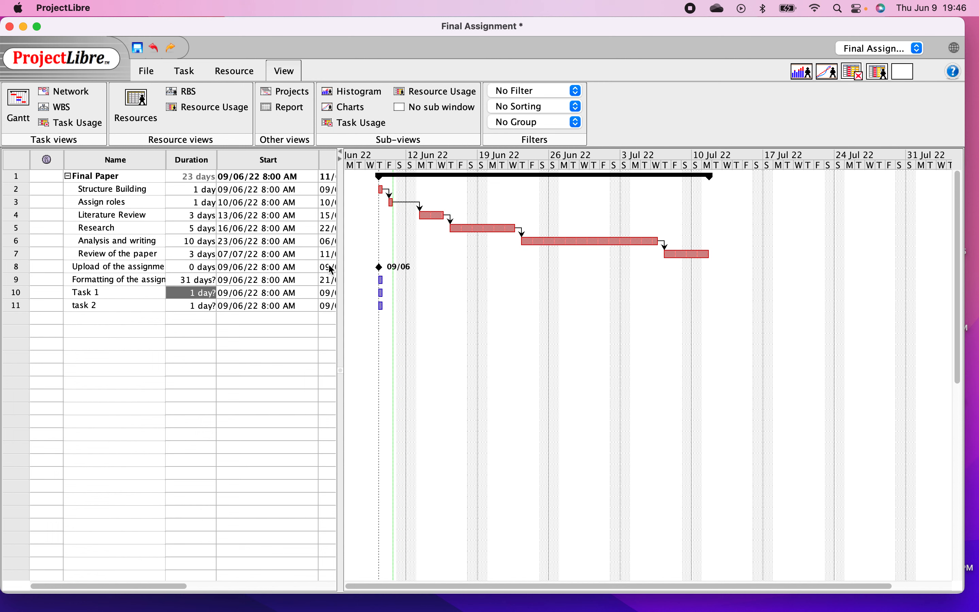
# Step: Set the duration of Formatting of the assignment to 3 days
pyautogui.press('Up')
pyautogui.press('Up')
pyautogui.press('Down')
pyautogui.write('3')
pyautogui.press('Return')
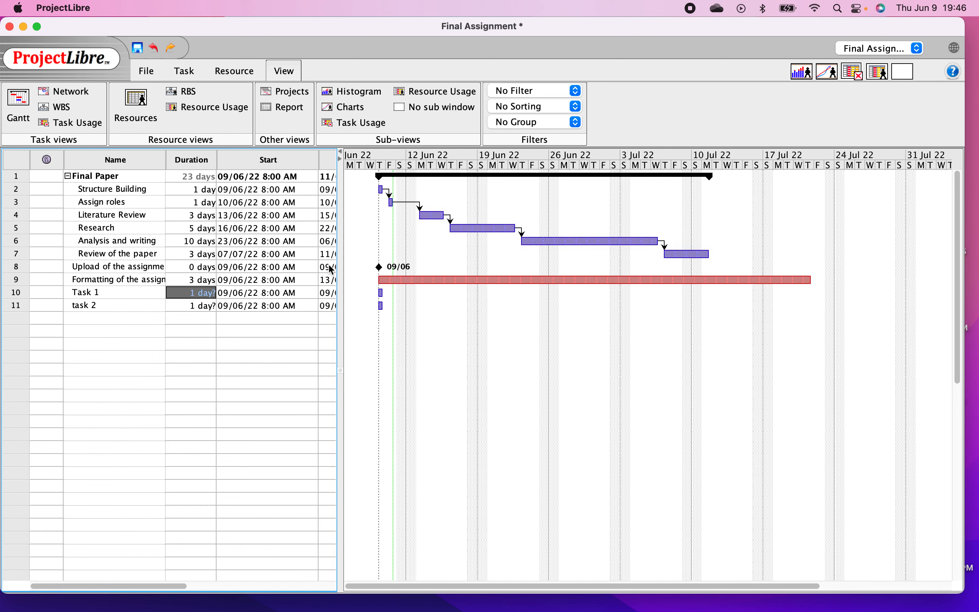
# Step: Set the duration of Task 1 to 2 days and of task 2 to 3 days
pyautogui.write('2')
pyautogui.press('Return')
pyautogui.write('3')
pyautogui.press('Return')
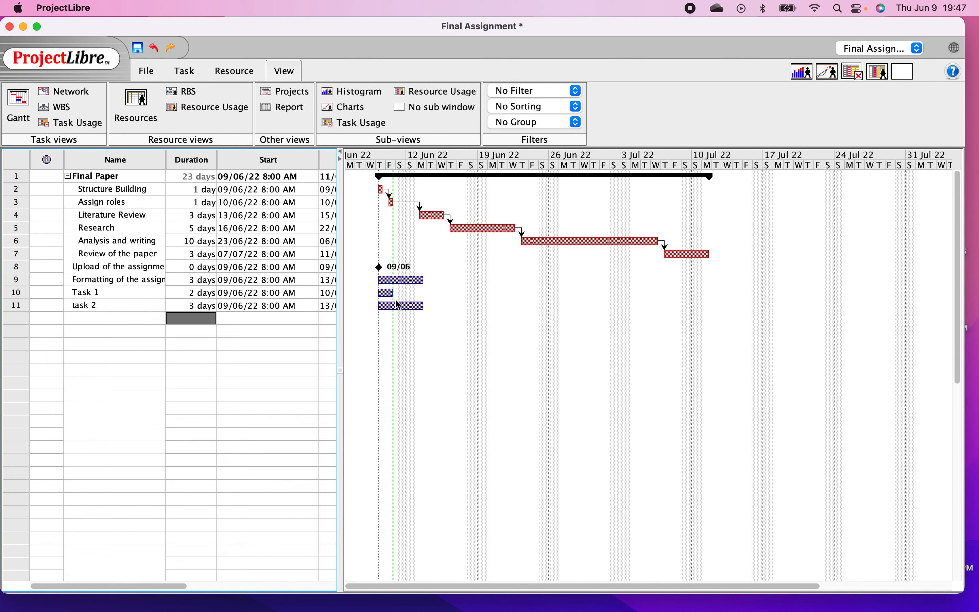
# Step: Filter the task list to show only critical tasks, and remove the filter again
pyautogui.click(577, 91)
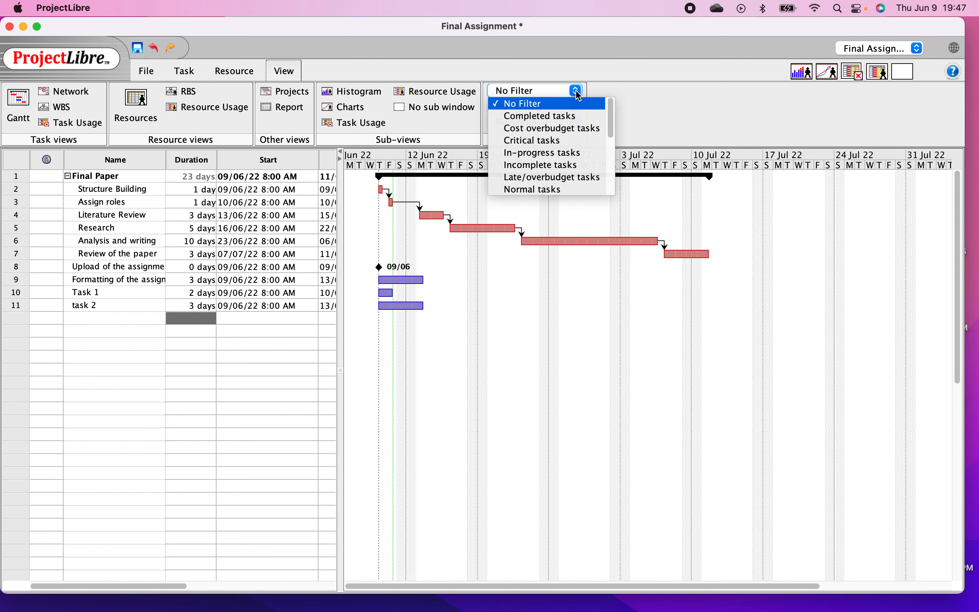
pyautogui.click(527, 141)
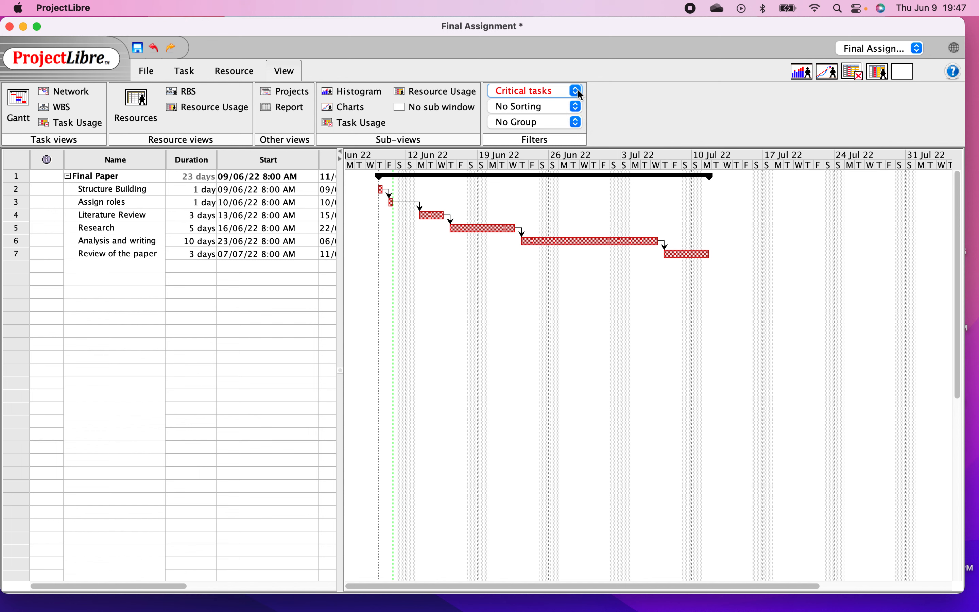
pyautogui.click(579, 89)
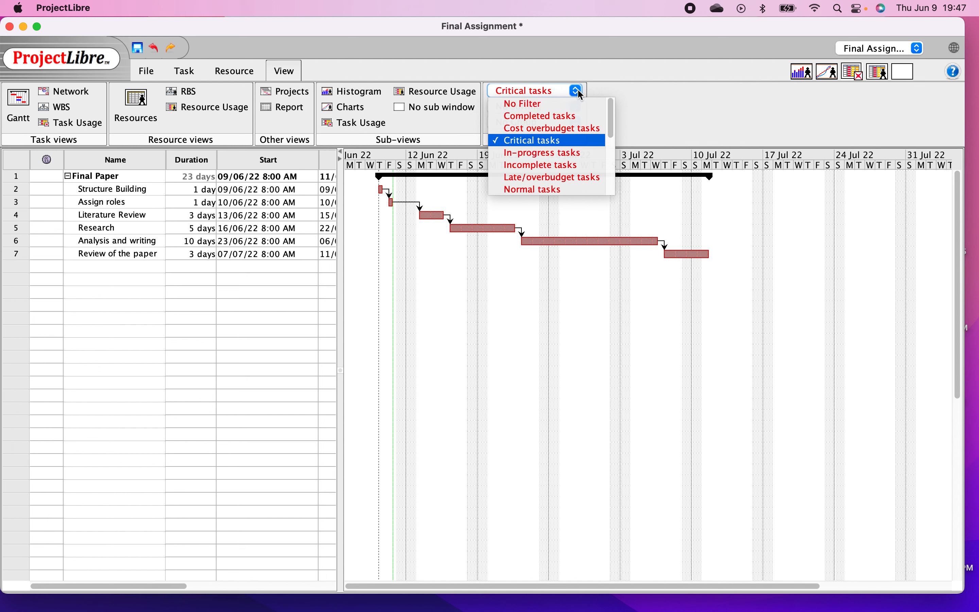
pyautogui.click(544, 106)
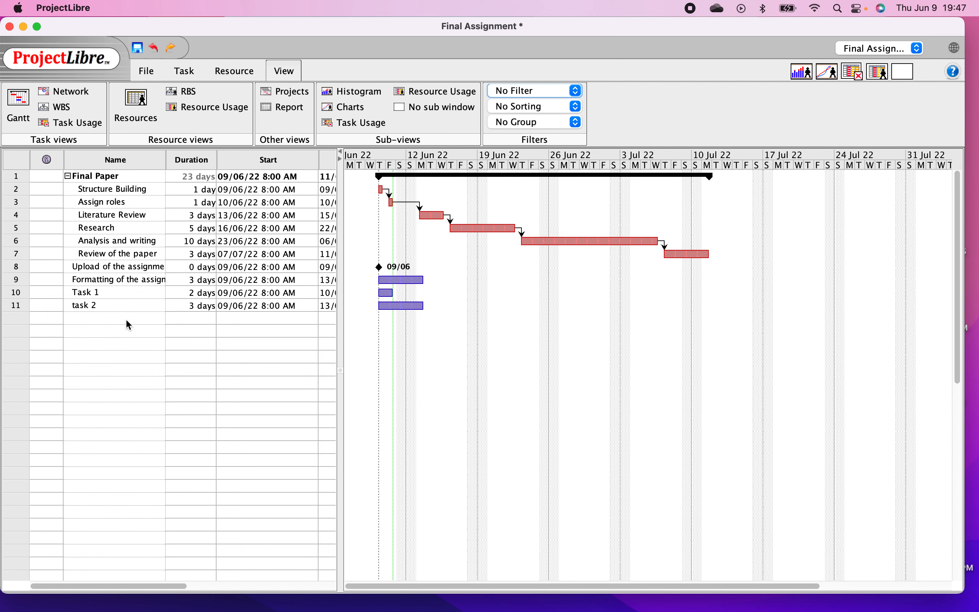
# Step: Set the constraint type of the Upload of the assignment milestone to Must Start On
pyautogui.click(89, 268)
pyautogui.click(15, 270)
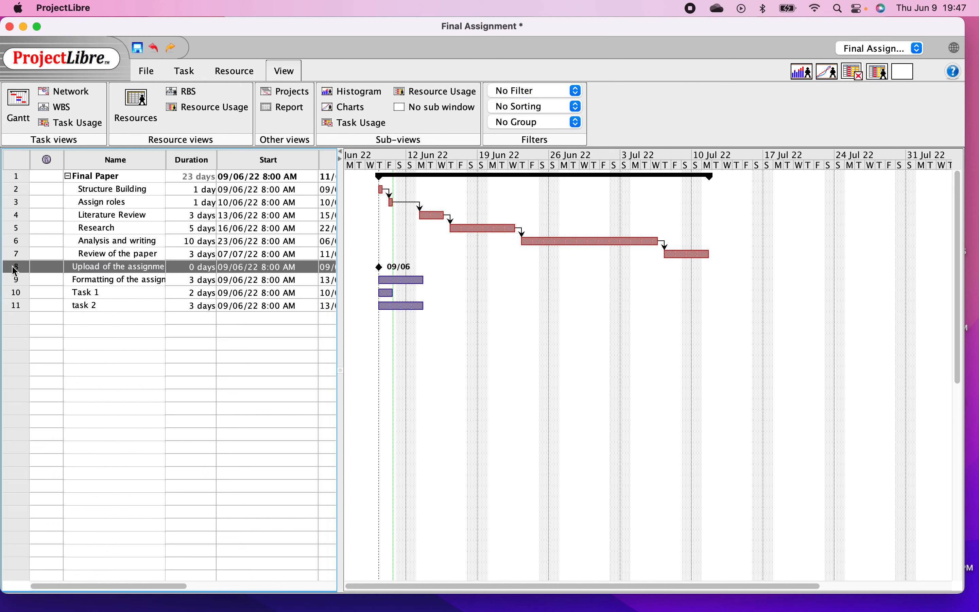
pyautogui.rightClick(17, 269)
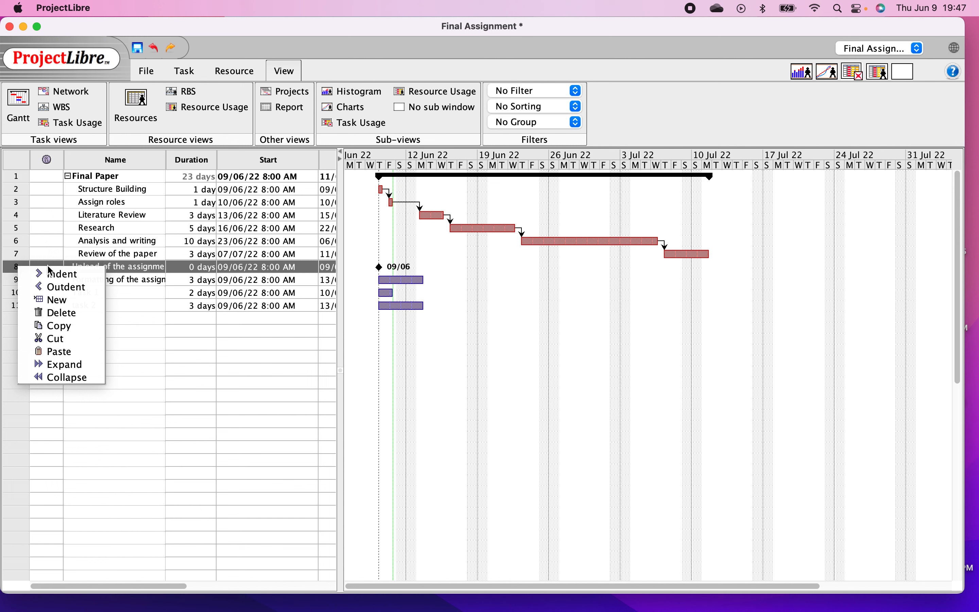
pyautogui.rightClick(119, 268)
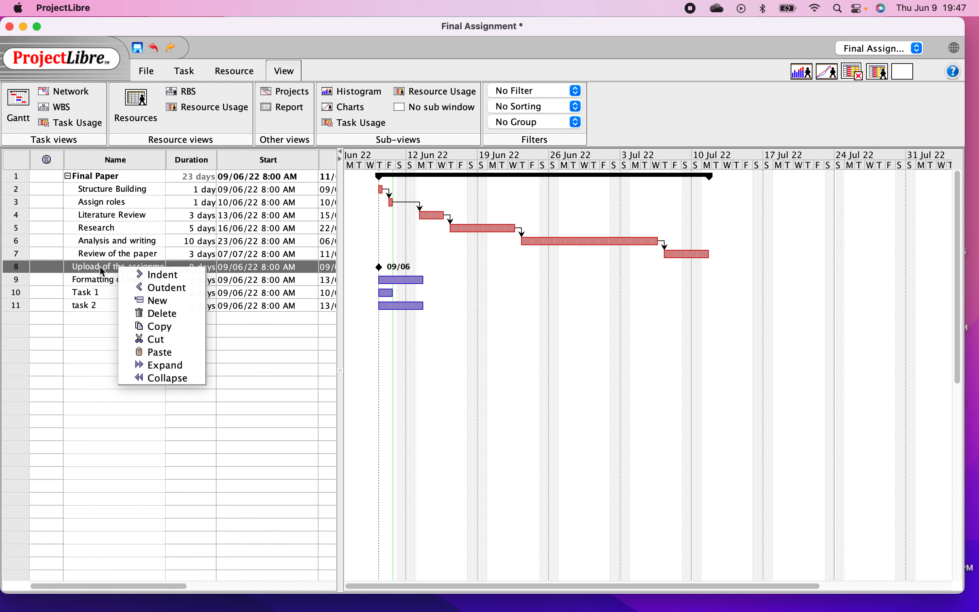
pyautogui.doubleClick(102, 272)
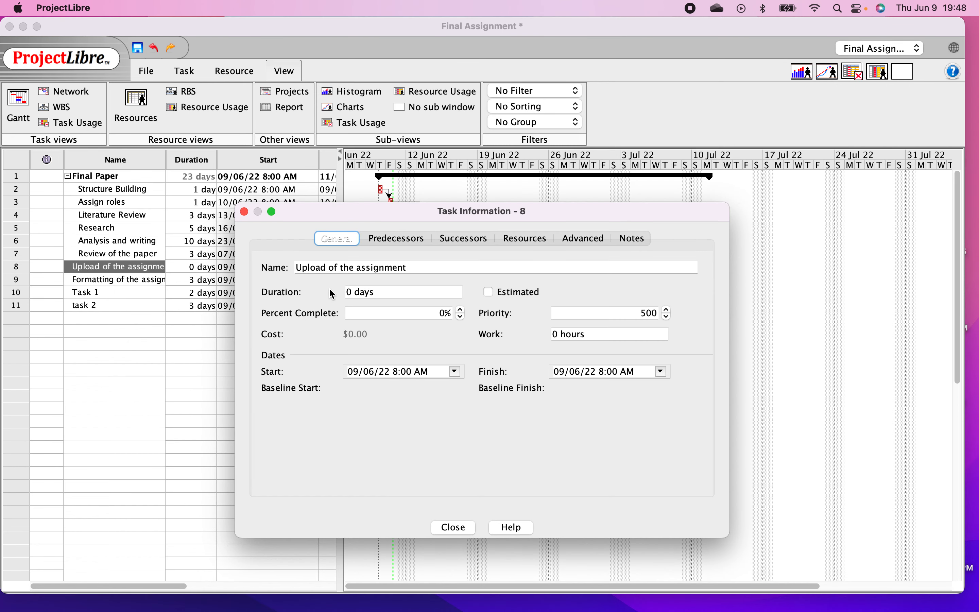
pyautogui.click(592, 242)
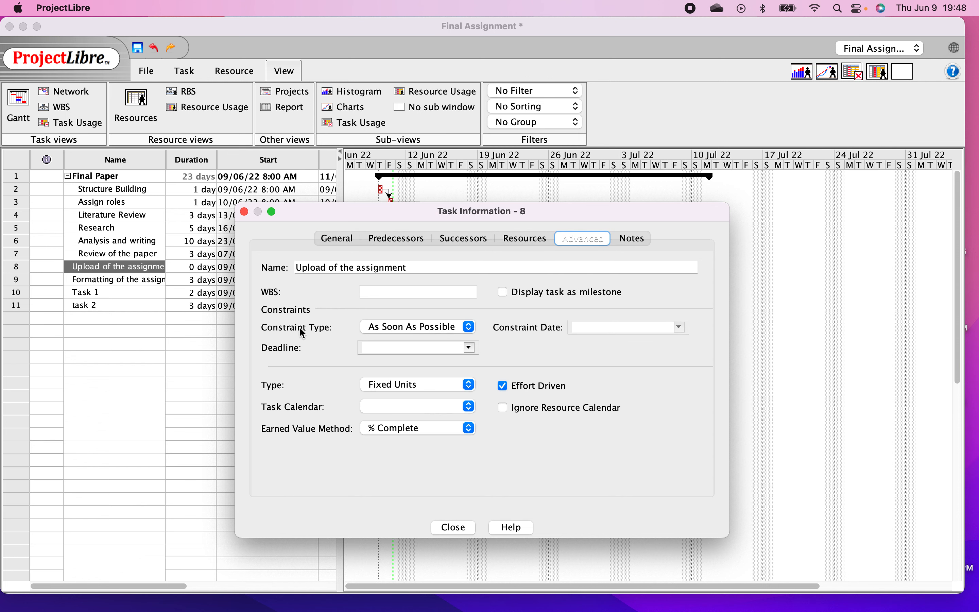
pyautogui.click(387, 331)
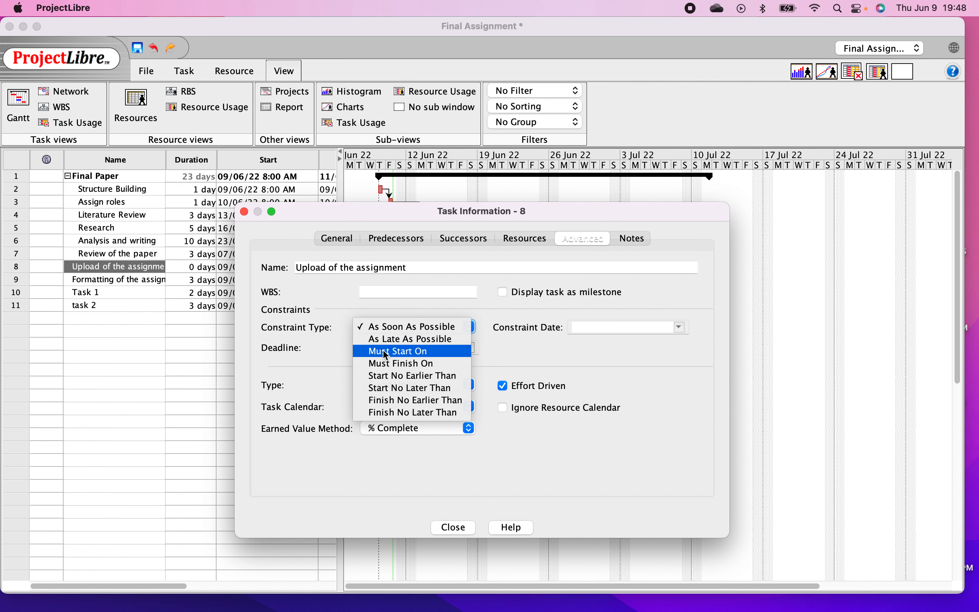
pyautogui.click(403, 353)
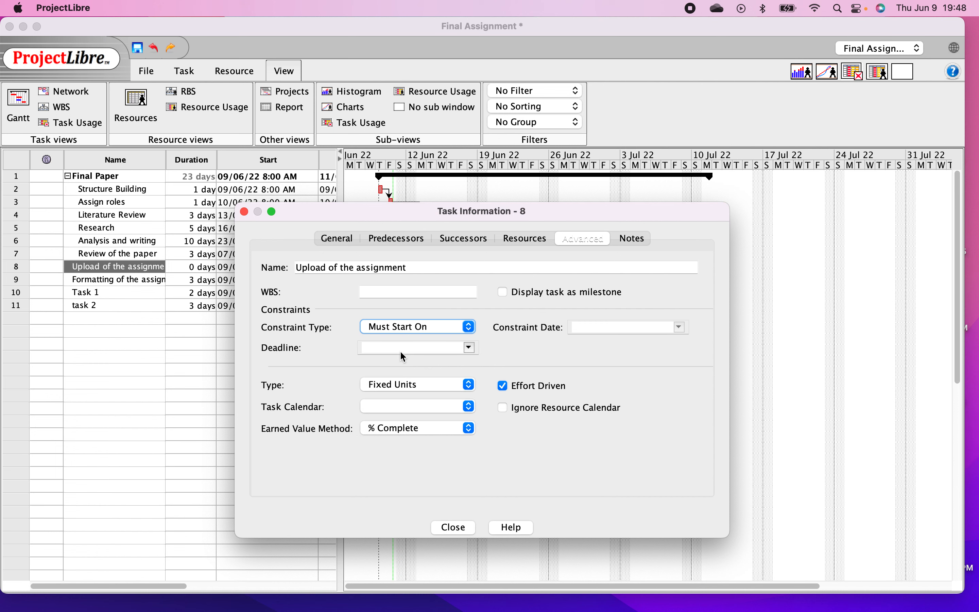
# Step: Set the constraint date of Upload of the assignment to 13/07/22 and inspect its constraint indicator in the task list
pyautogui.click(617, 327)
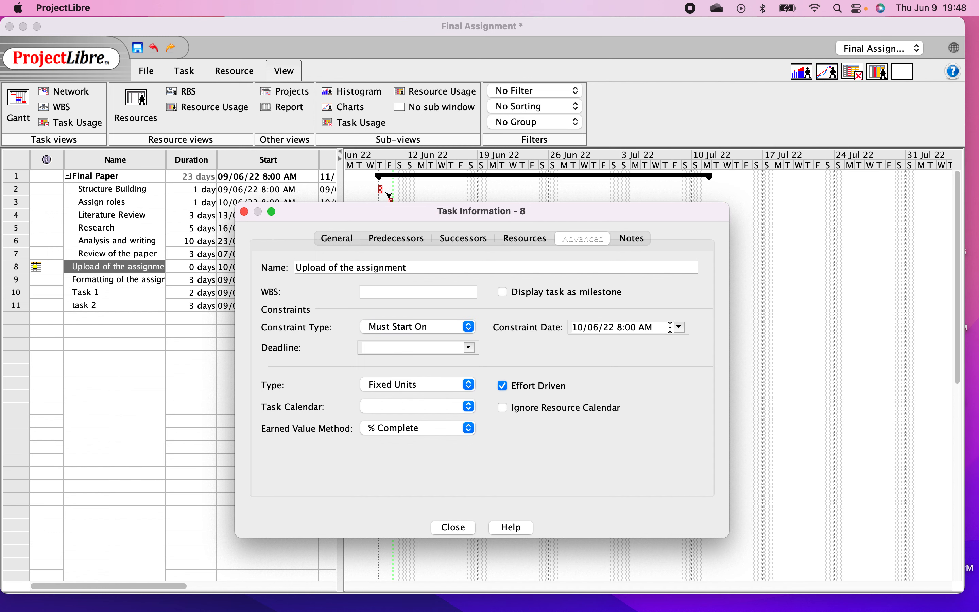
pyautogui.moveTo(636, 219); pyautogui.dragTo(644, 329)
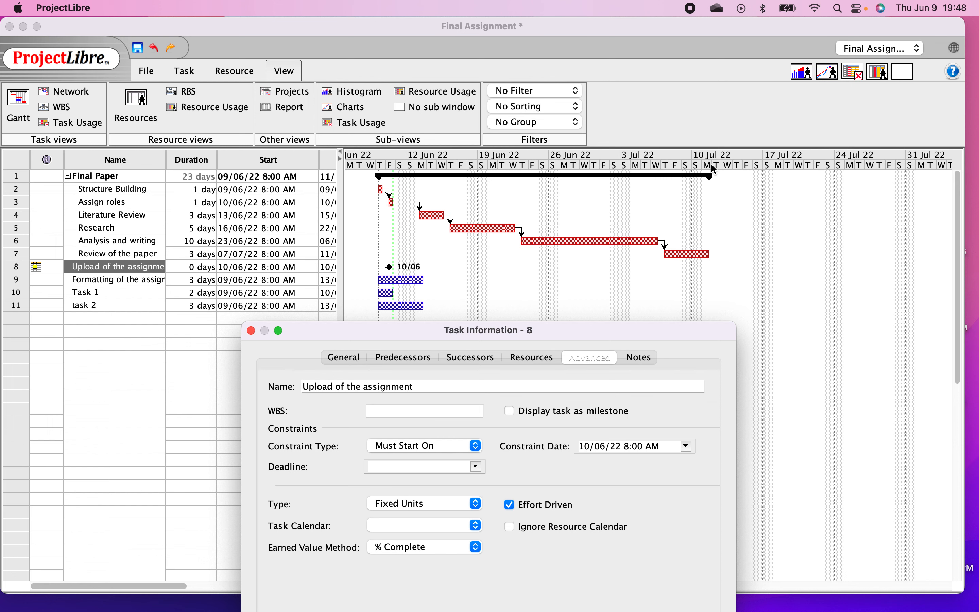
pyautogui.moveTo(623, 324); pyautogui.dragTo(616, 239)
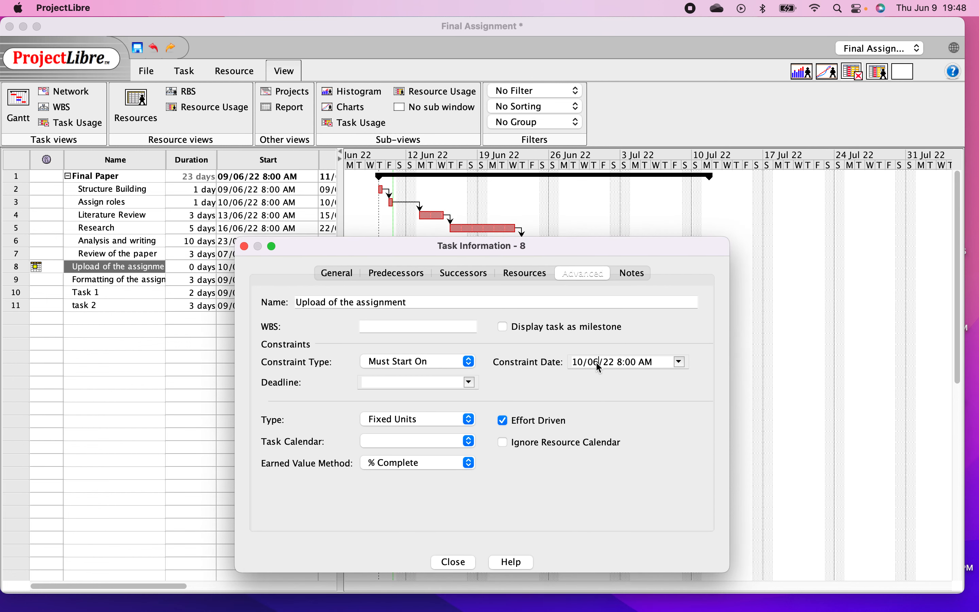
pyautogui.press('BackSpace')
pyautogui.write('7')
pyautogui.press('BackSpace')
pyautogui.write('3')
pyautogui.click(465, 562)
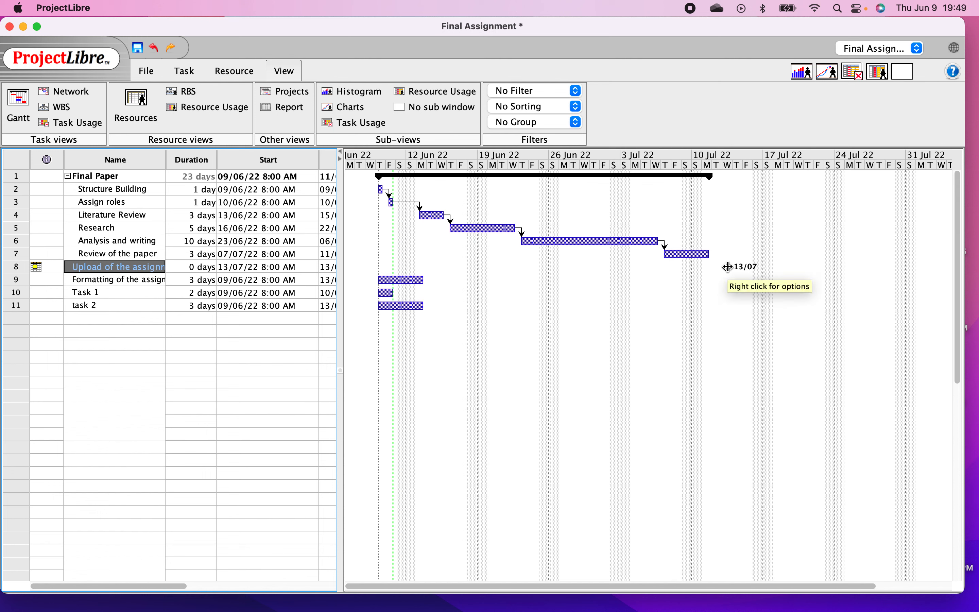
pyautogui.moveTo(37, 270)
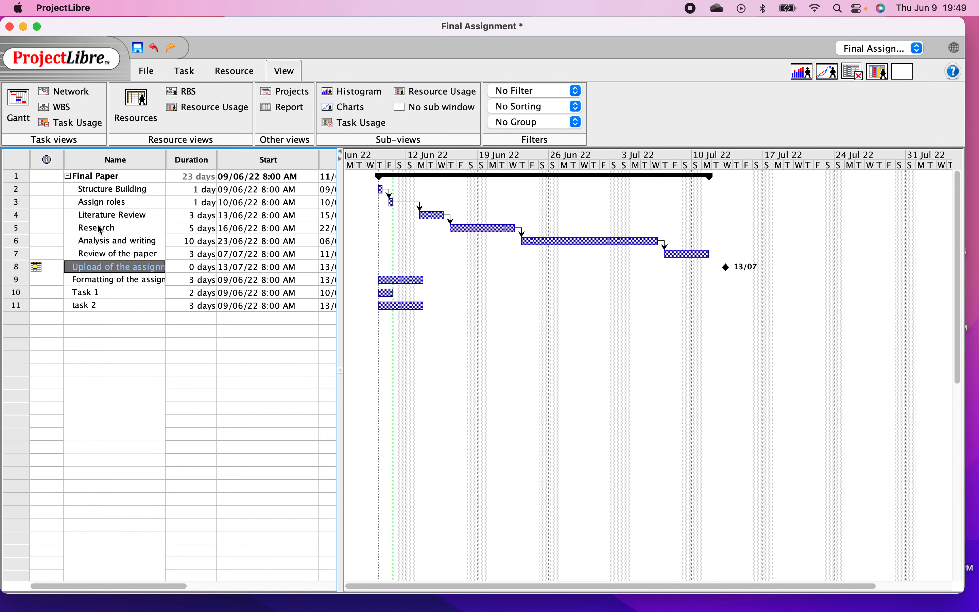
pyautogui.click(37, 269)
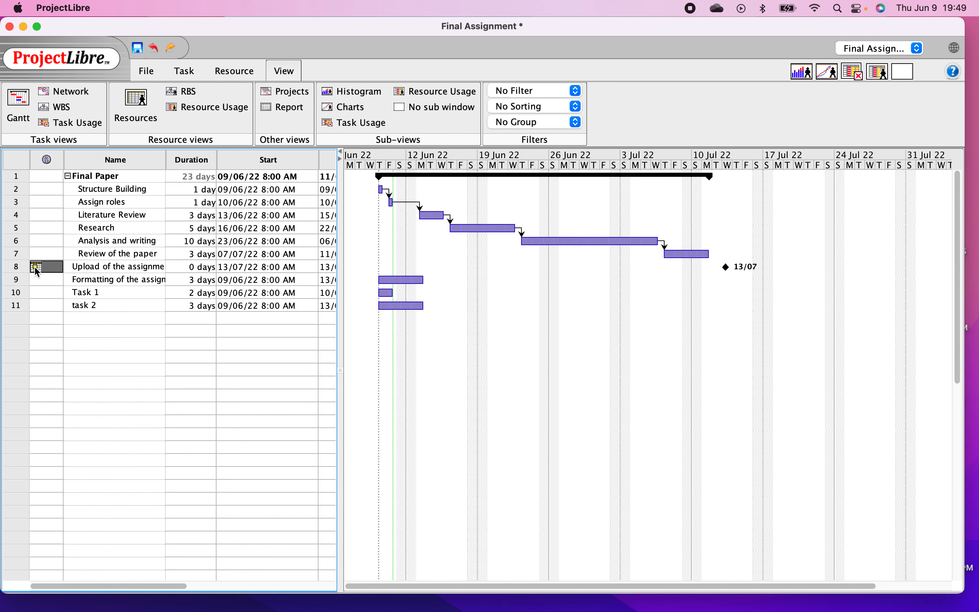
pyautogui.moveTo(37, 273)
# Step: Add the three team members' first names as work resources in the project's resource list
pyautogui.click(230, 76)
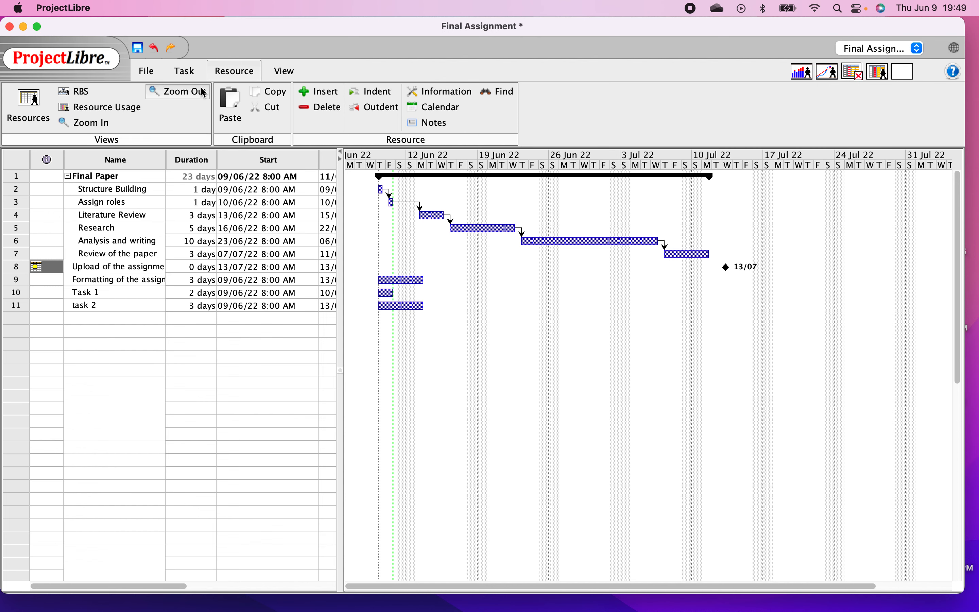
pyautogui.click(34, 107)
pyautogui.click(120, 175)
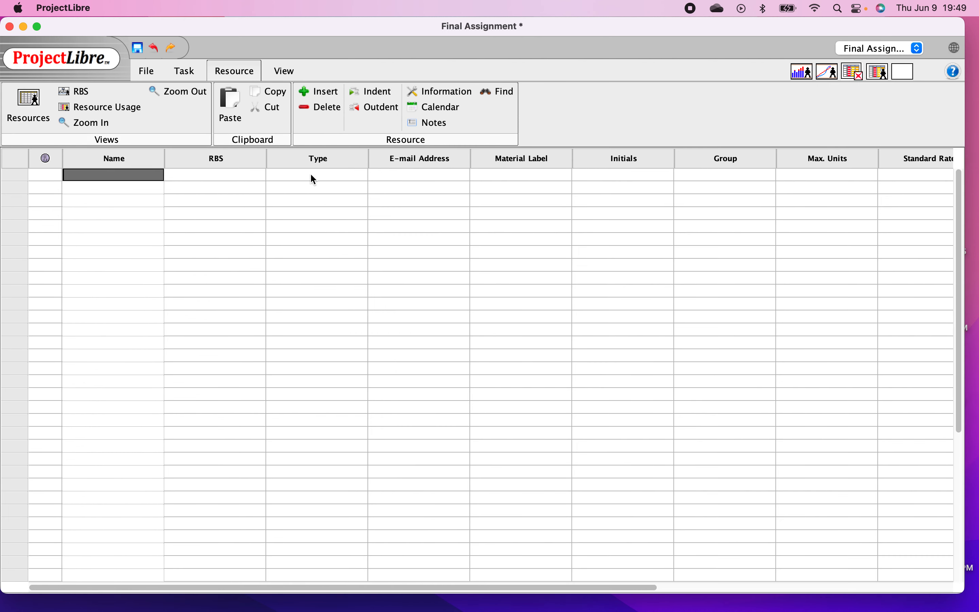
pyautogui.write('Eileen')
pyautogui.press('Return')
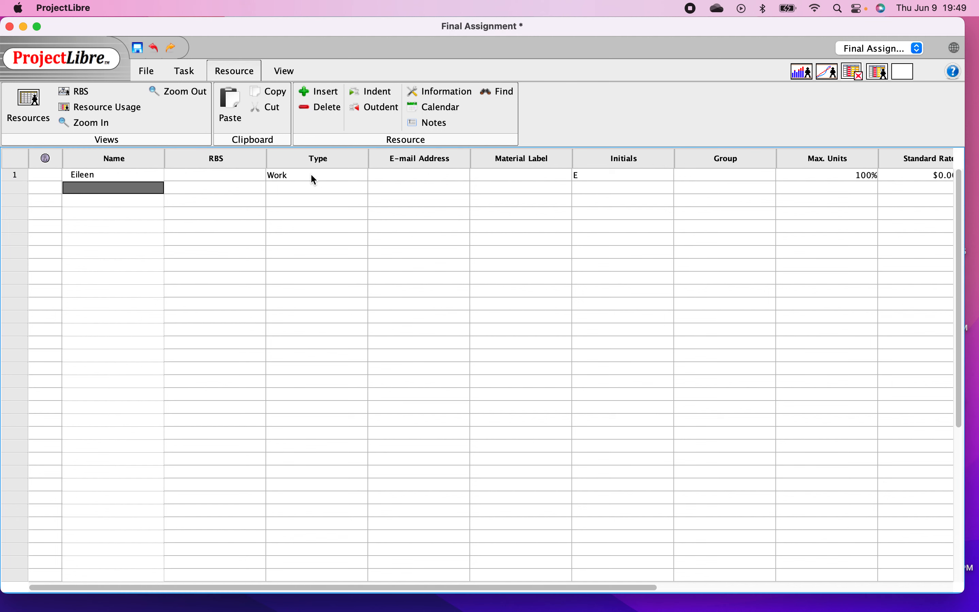
pyautogui.write('Brenda')
pyautogui.press('Return')
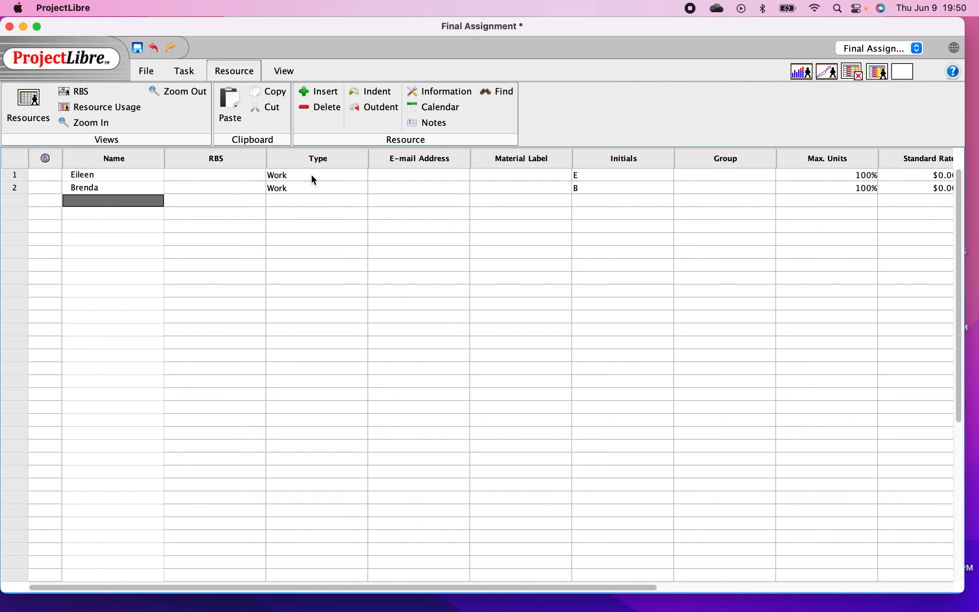
pyautogui.write('Cindy')
pyautogui.press('Return')
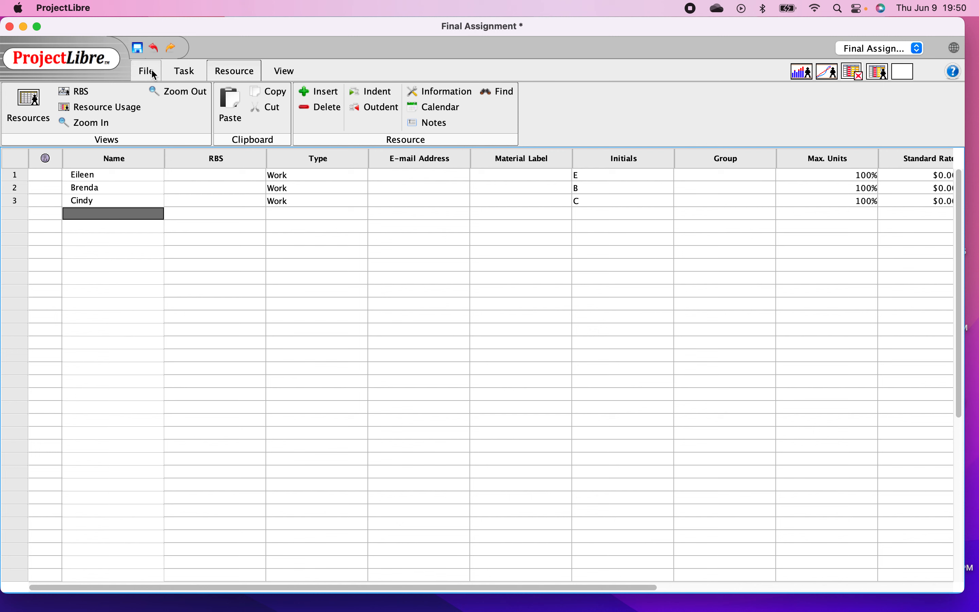
# Step: Return from the resource list to the project's Gantt chart
pyautogui.click(183, 72)
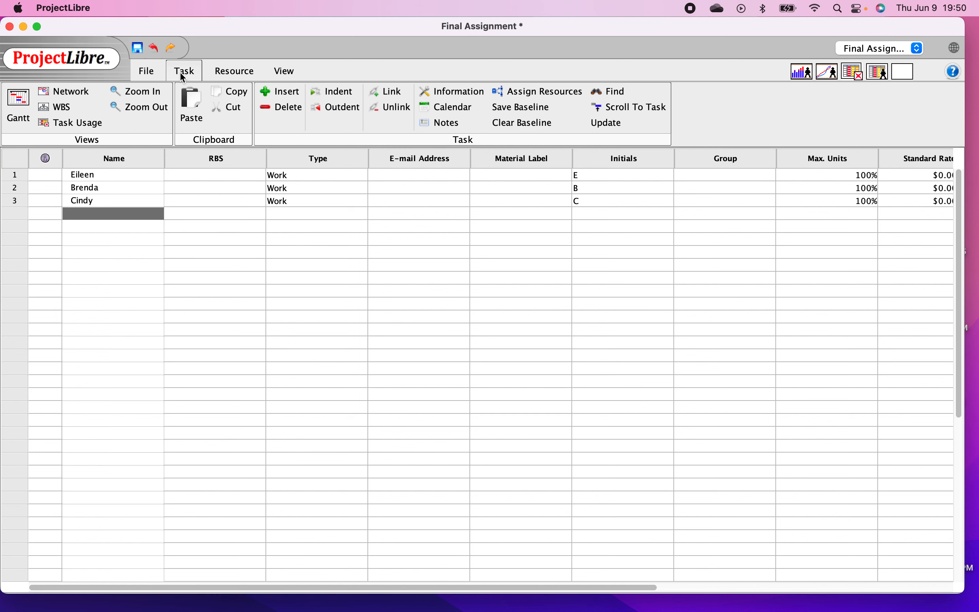
pyautogui.click(143, 69)
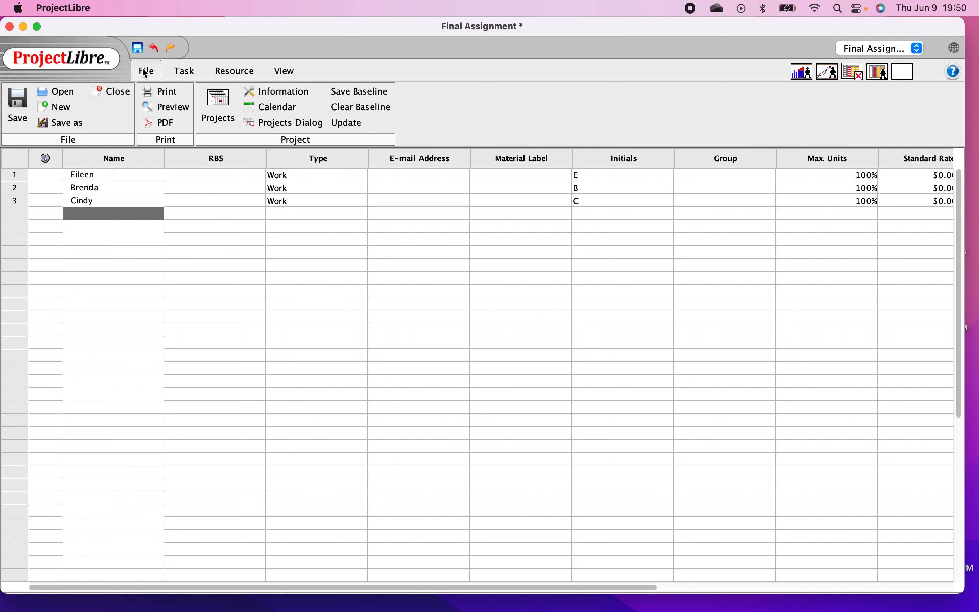
pyautogui.click(285, 72)
pyautogui.click(15, 106)
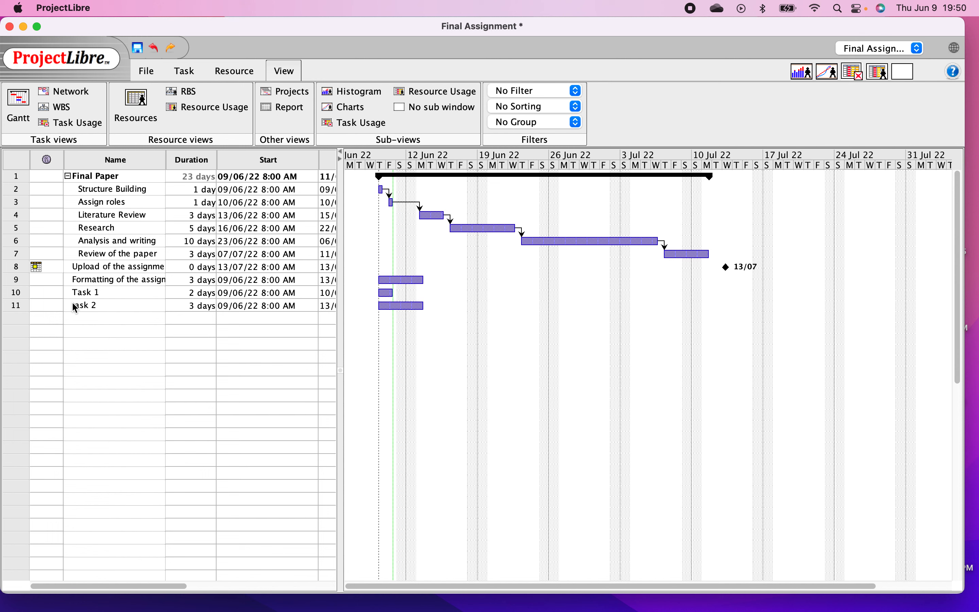
pyautogui.moveTo(18, 310); pyautogui.dragTo(20, 281)
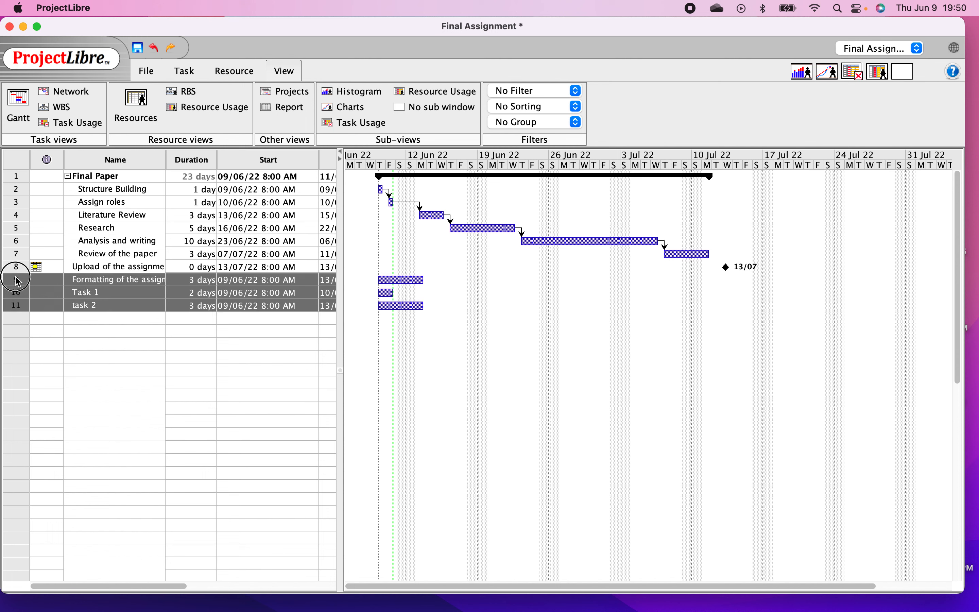
pyautogui.rightClick(88, 281)
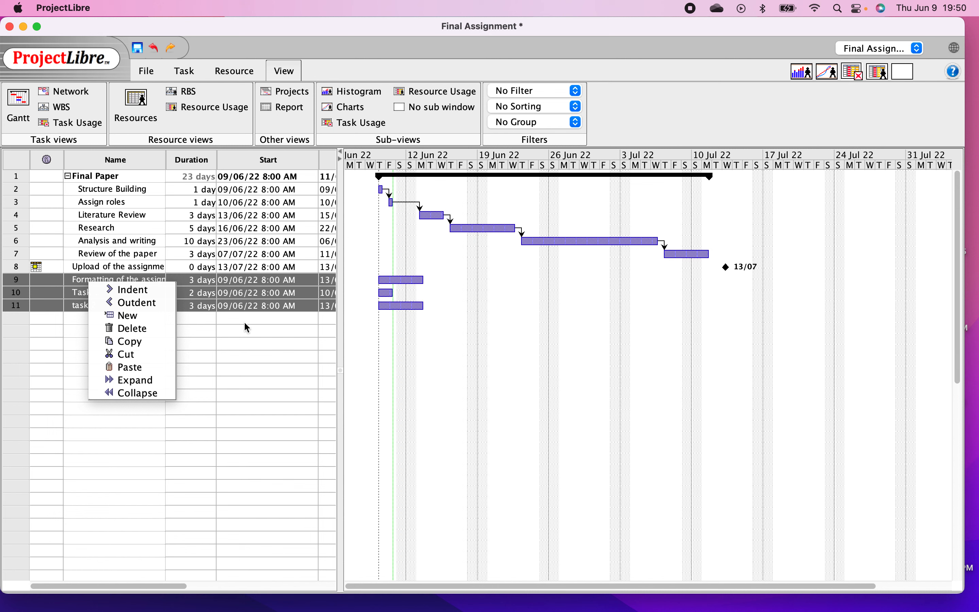
pyautogui.click(236, 72)
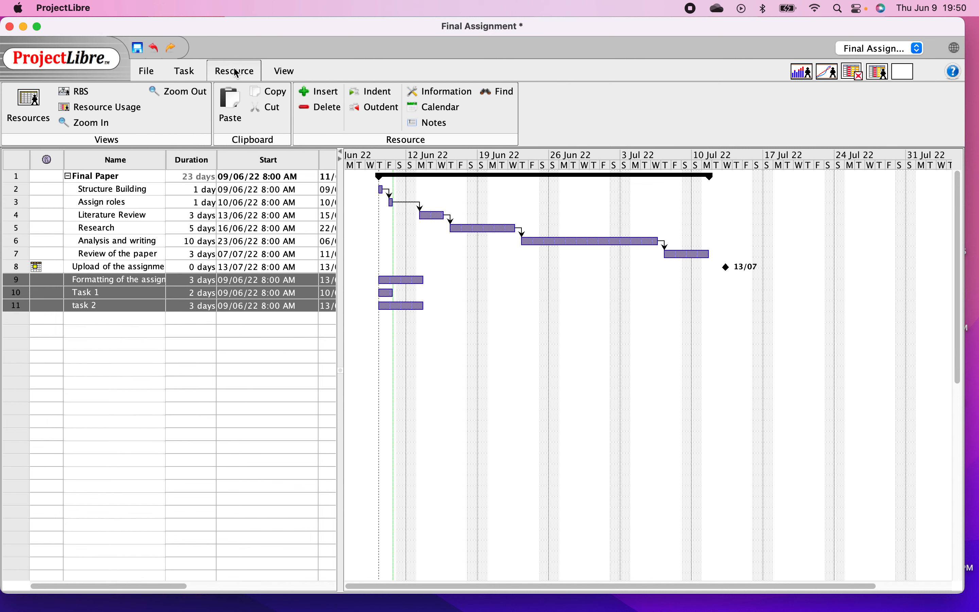
pyautogui.click(318, 95)
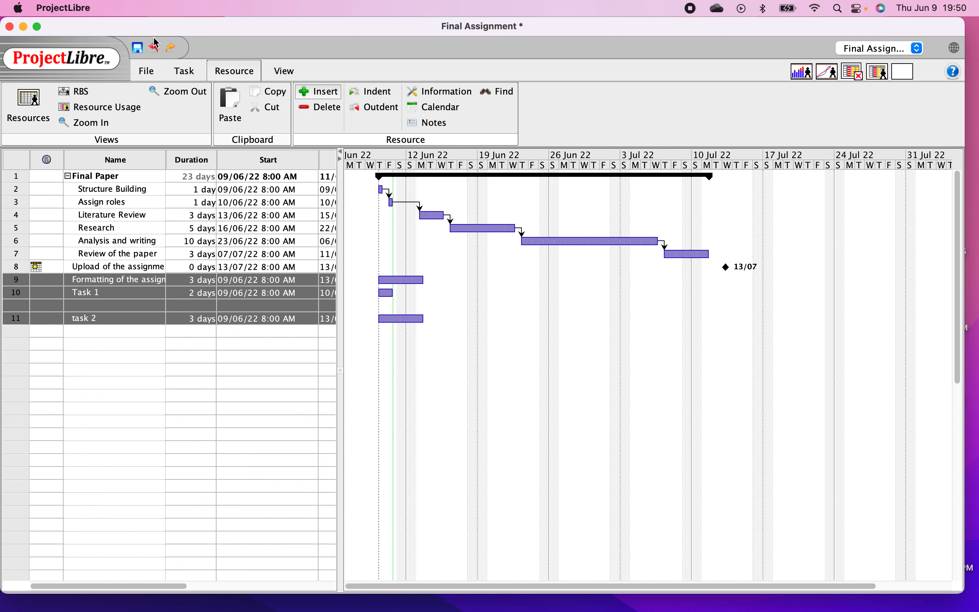
pyautogui.click(156, 49)
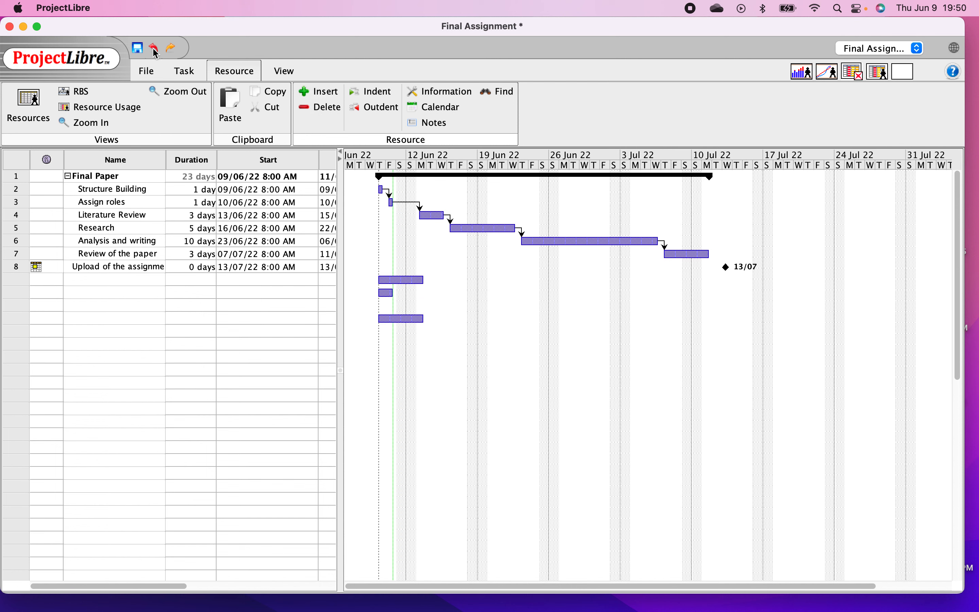
pyautogui.click(154, 49)
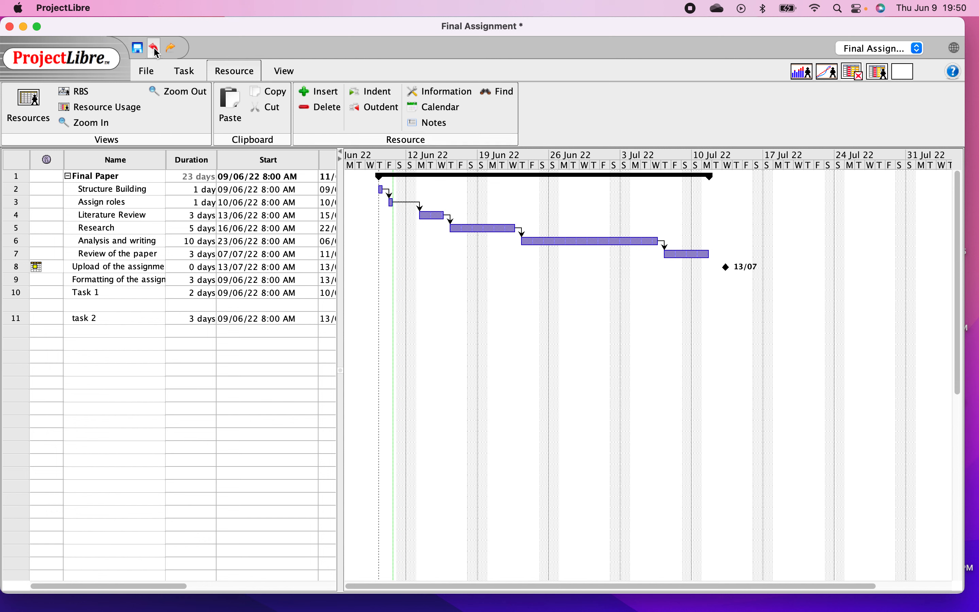
pyautogui.click(154, 48)
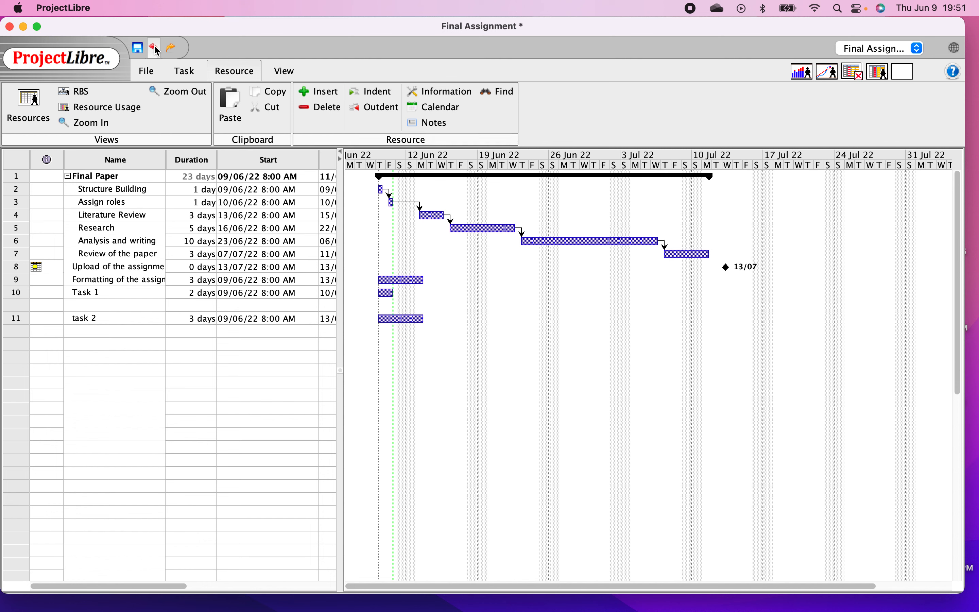
pyautogui.click(154, 49)
pyautogui.click(109, 288)
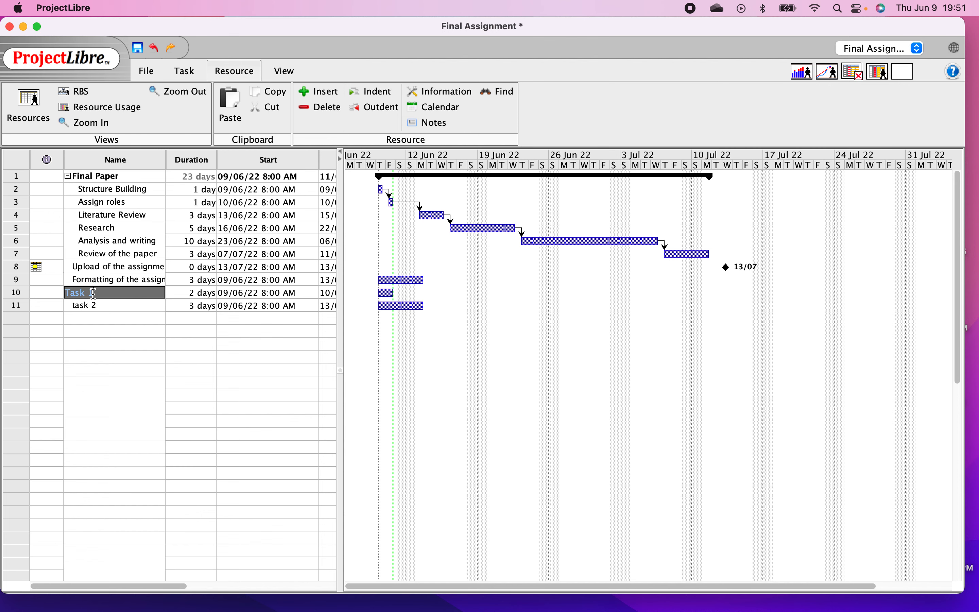
# Step: Check the resource assignments in the task information of Formatting of the assignment, and close it again
pyautogui.moveTo(18, 279); pyautogui.dragTo(13, 310)
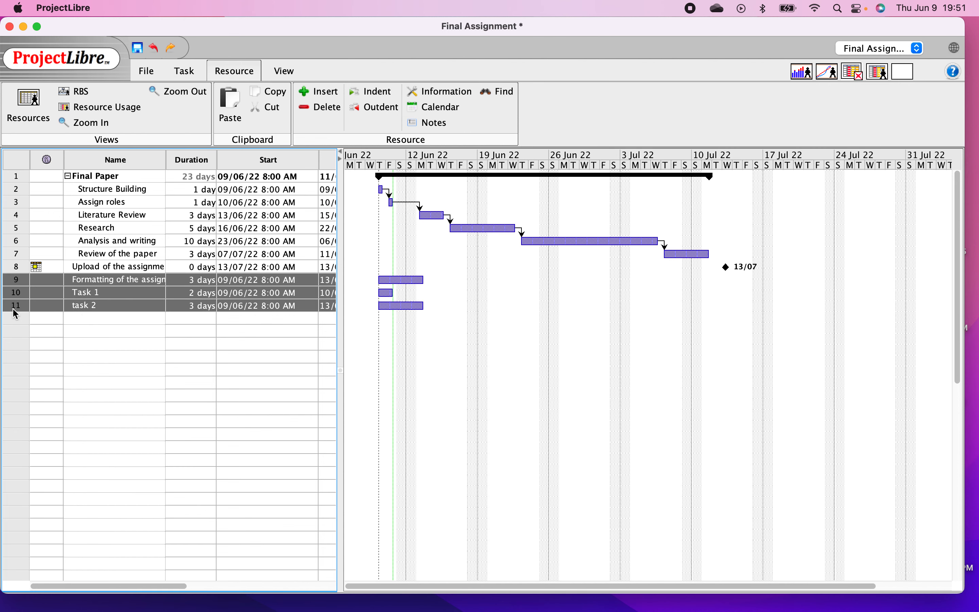
pyautogui.doubleClick(136, 283)
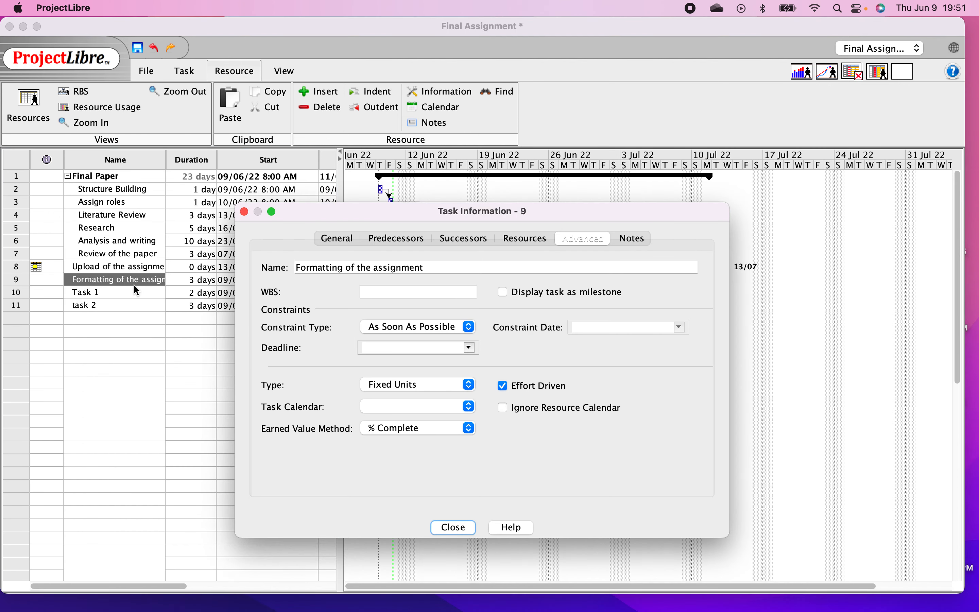
pyautogui.click(517, 238)
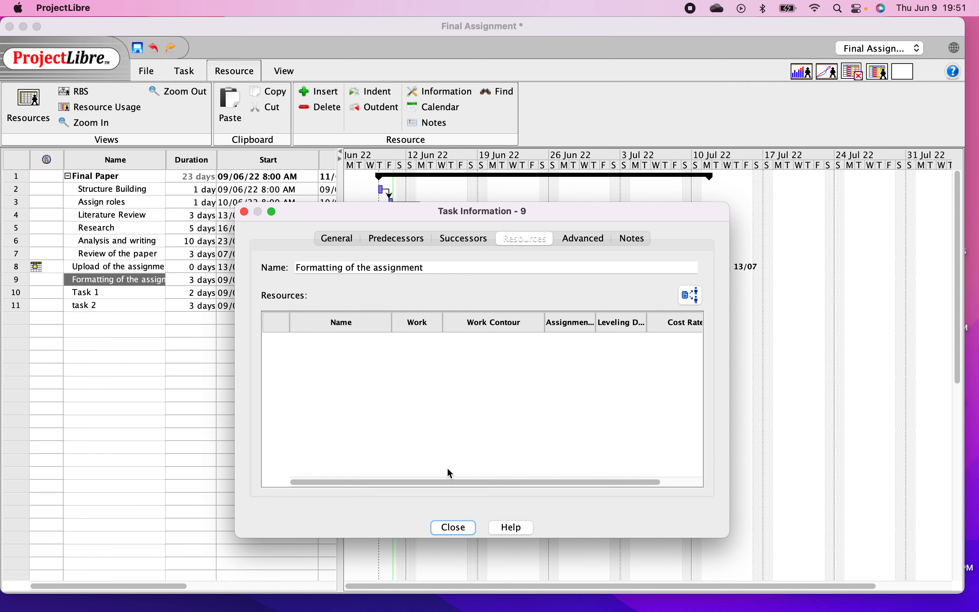
pyautogui.click(453, 527)
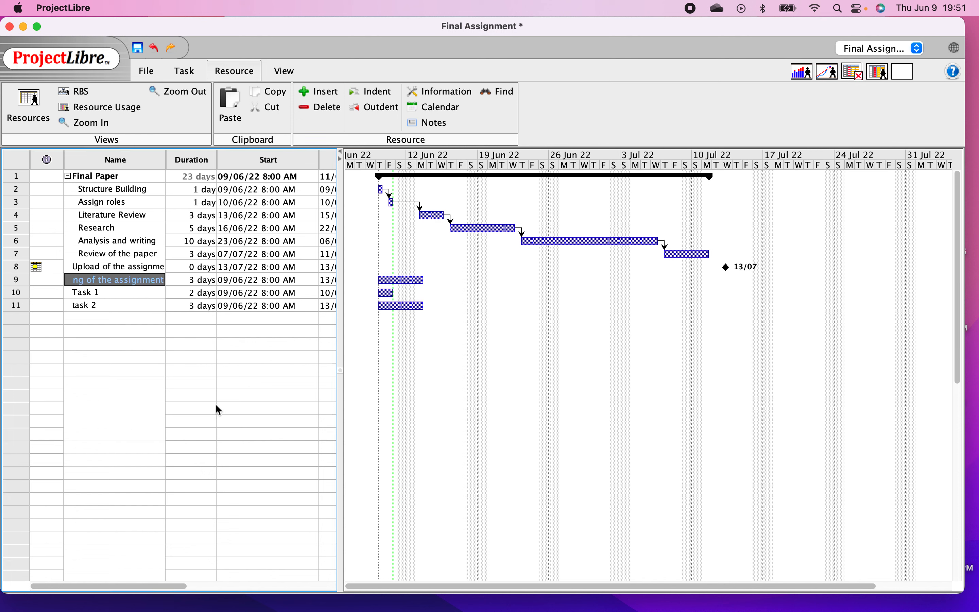
# Step: Assign the second listed resource to Formatting of the assignment, Task 1 and task 2 together
pyautogui.click(102, 307)
pyautogui.click(102, 369)
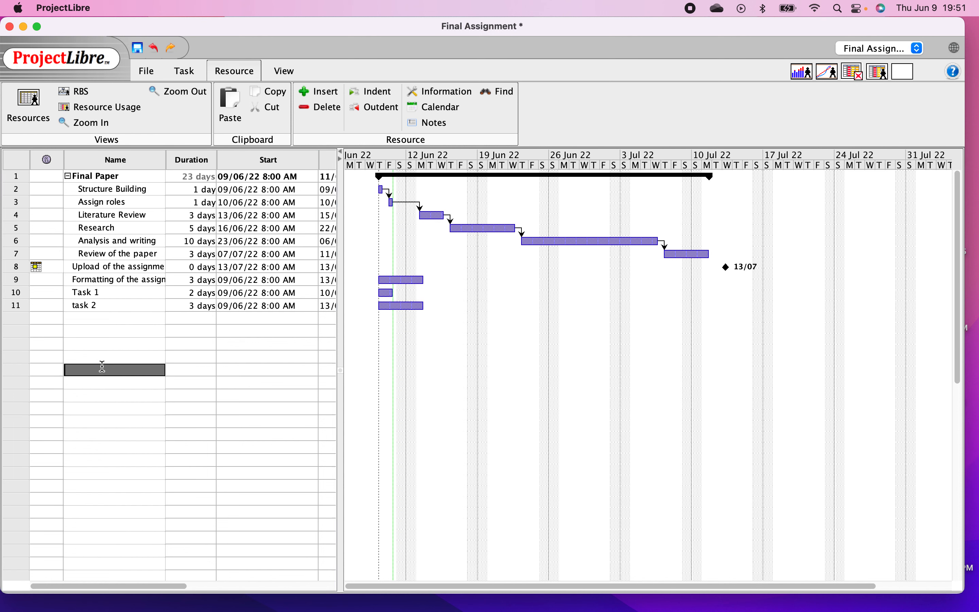
pyautogui.moveTo(19, 281); pyautogui.dragTo(17, 307)
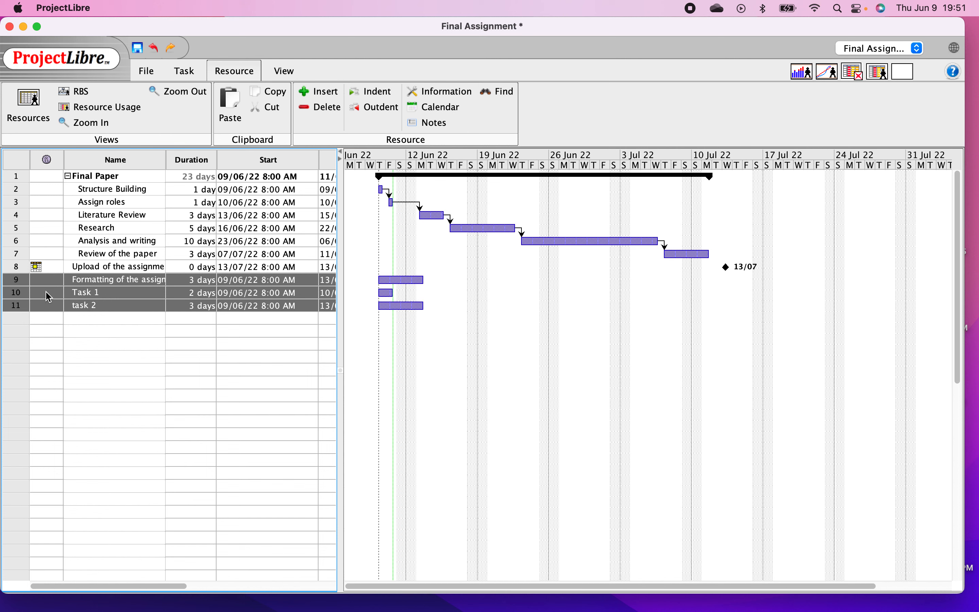
pyautogui.rightClick(85, 300)
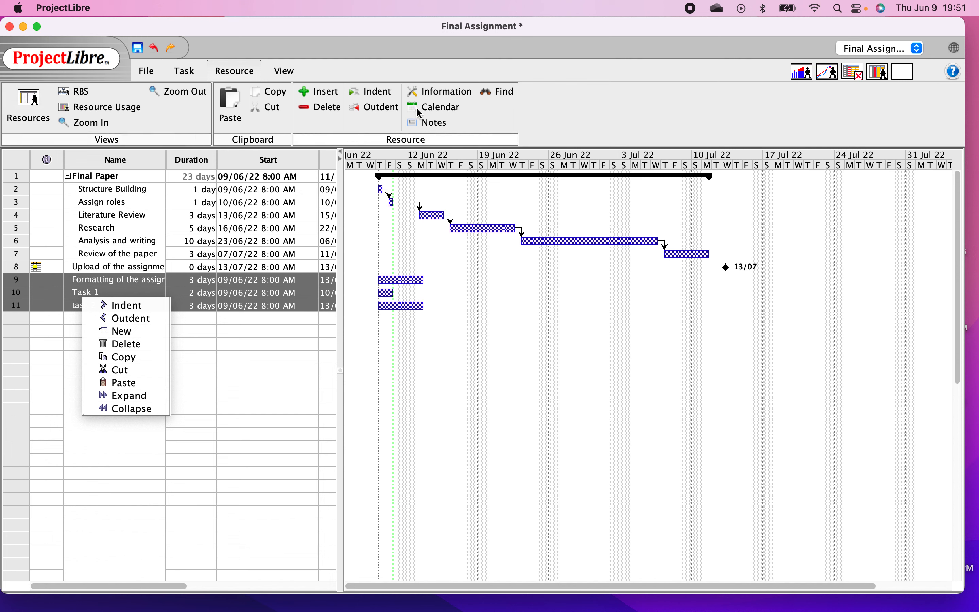
pyautogui.click(184, 71)
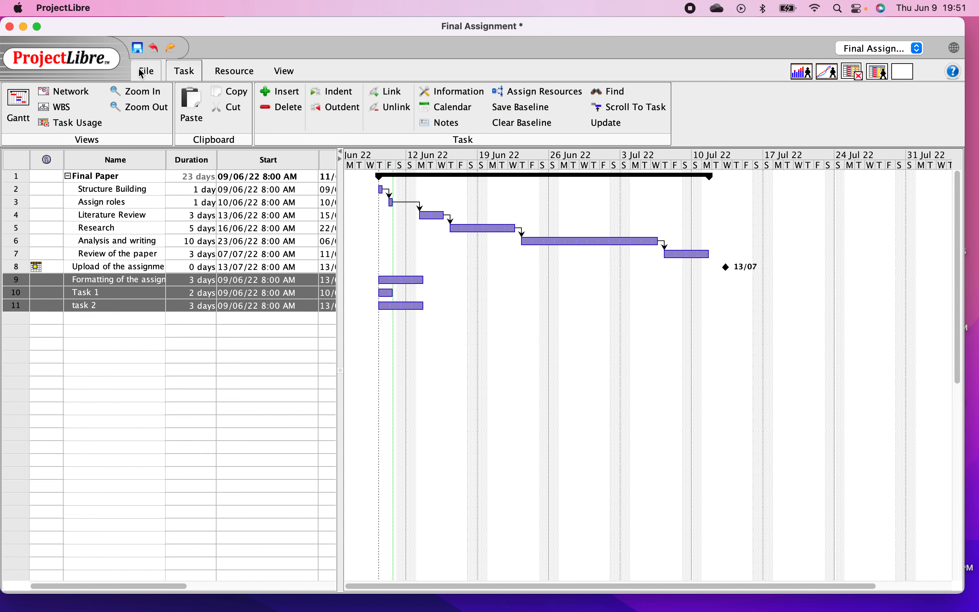
pyautogui.click(549, 93)
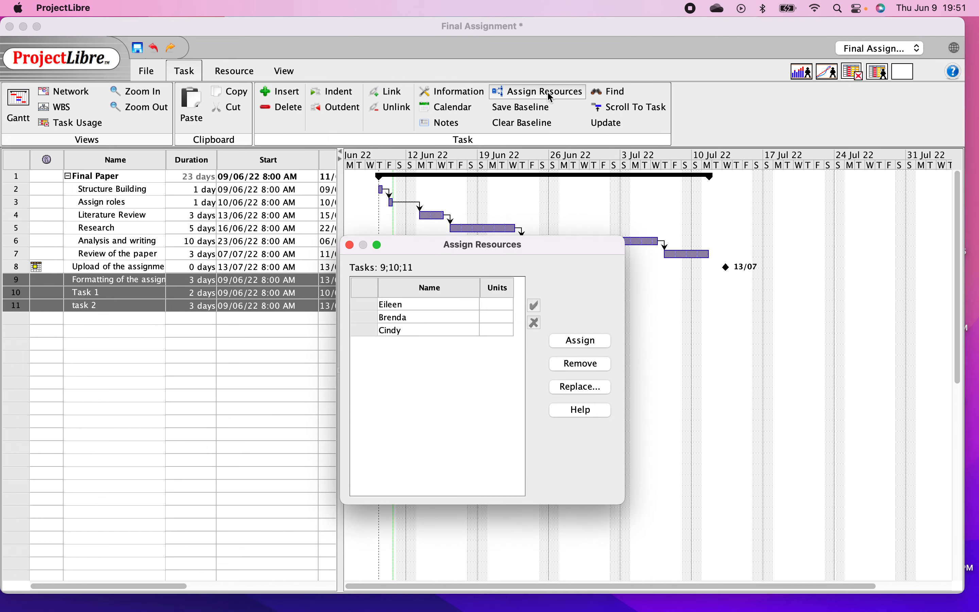
pyautogui.click(407, 319)
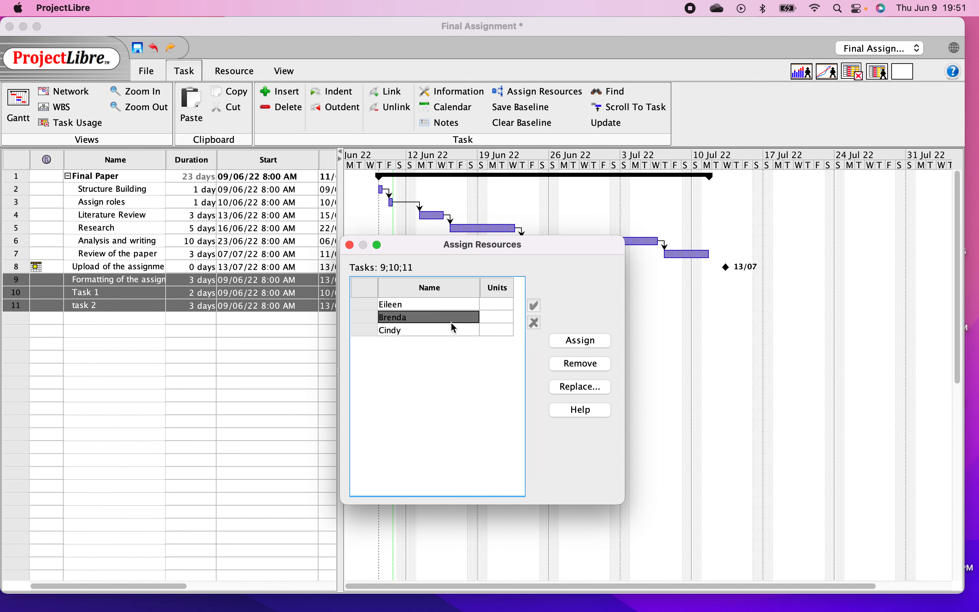
pyautogui.click(587, 344)
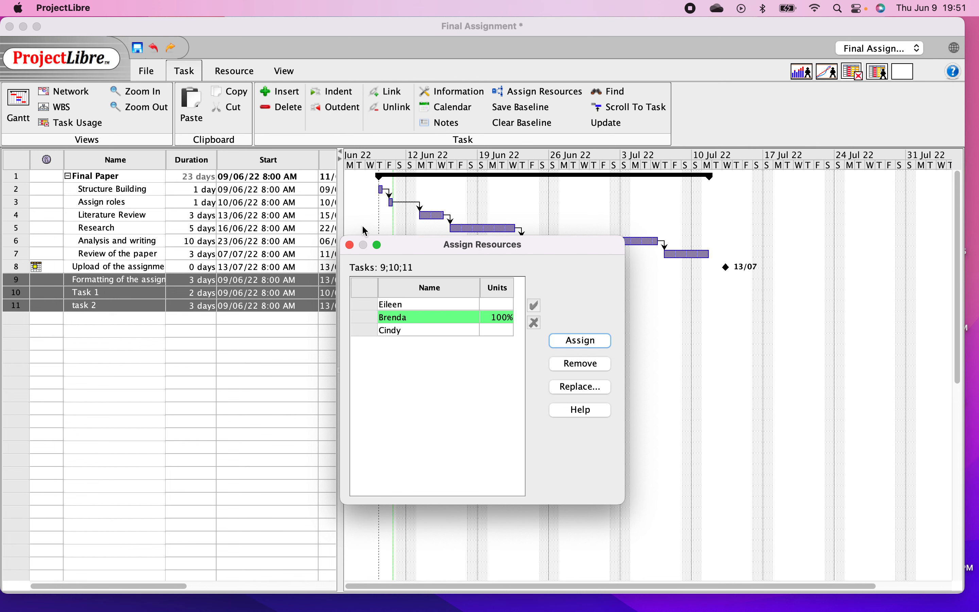
pyautogui.click(350, 245)
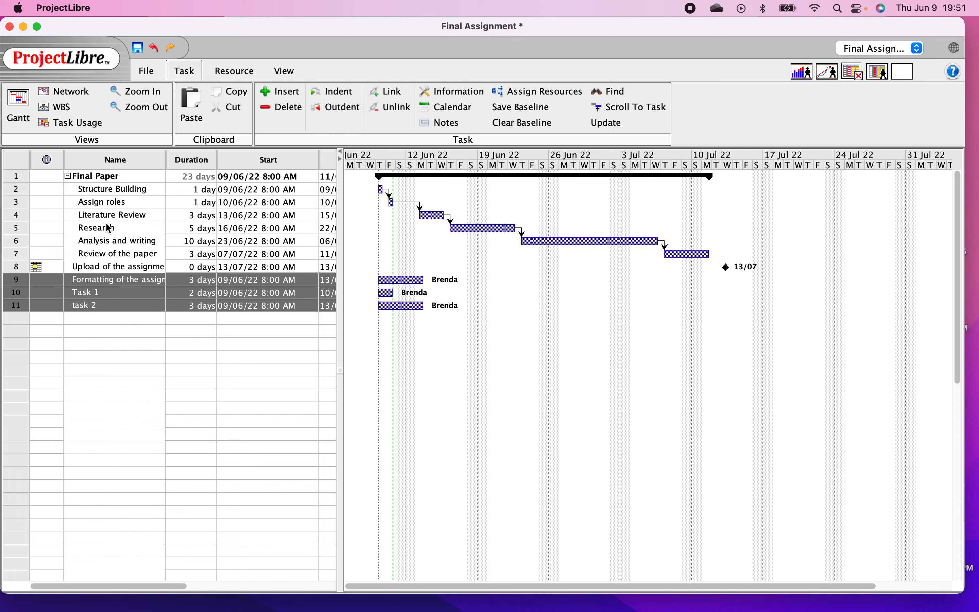
# Step: Assign the first and third listed resources together to Assign roles, Literature Review and Research
pyautogui.click(16, 202)
pyautogui.moveTo(17, 206); pyautogui.dragTo(14, 231)
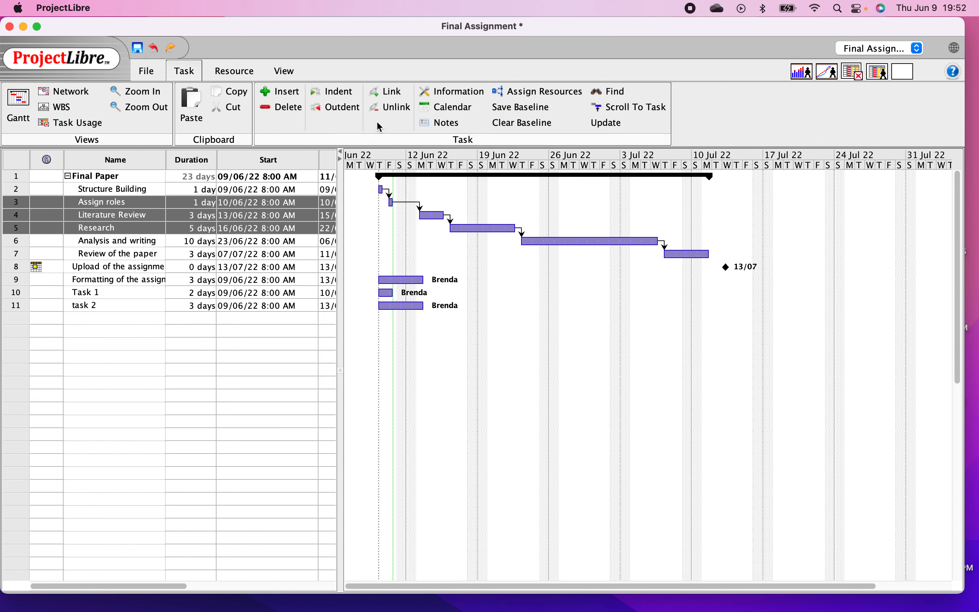
pyautogui.click(546, 91)
pyautogui.click(417, 303)
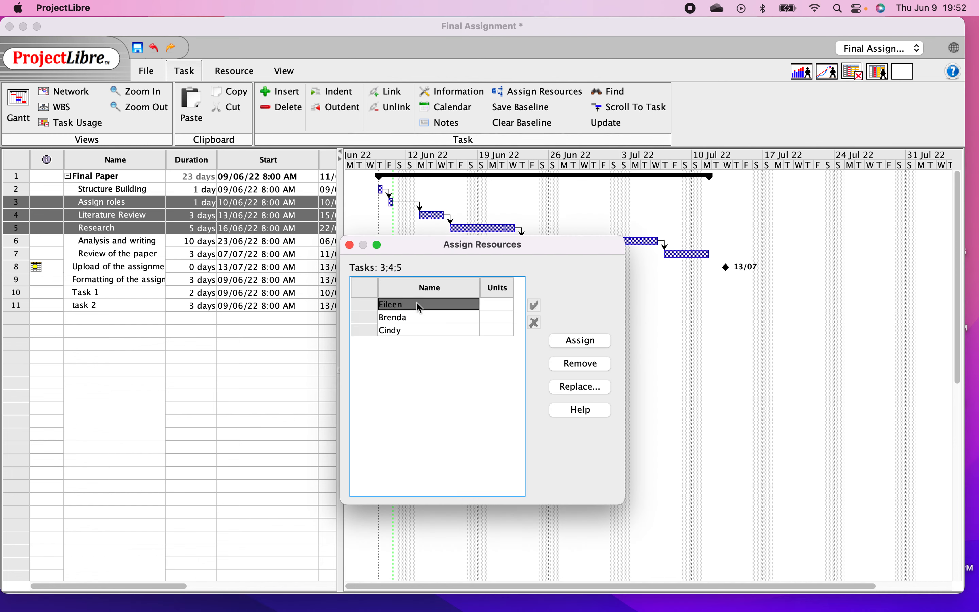
pyautogui.keyDown('shift'); pyautogui.click(417, 331); pyautogui.keyUp('shift')
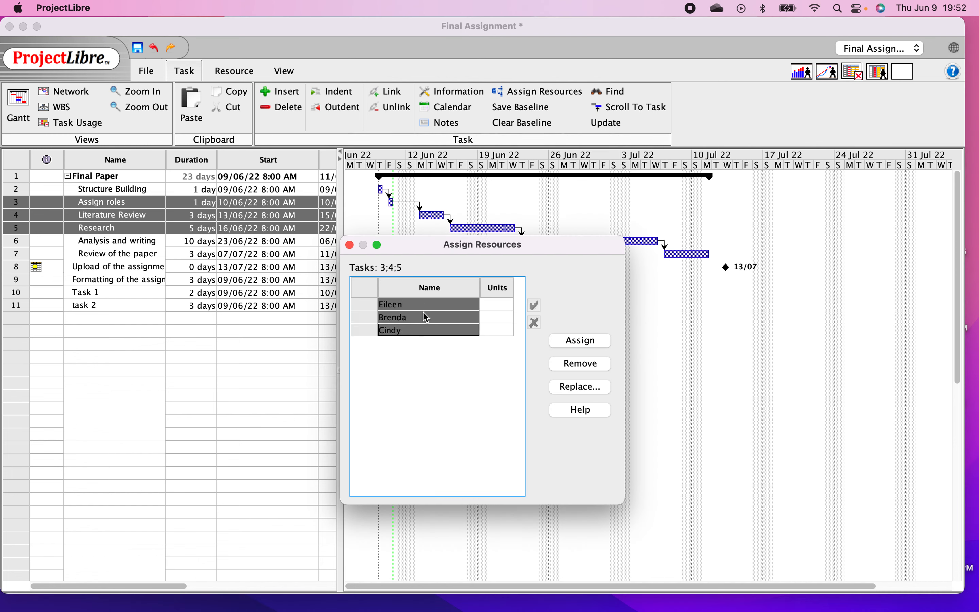
pyautogui.click(425, 304)
pyautogui.keyDown('super'); pyautogui.click(421, 331); pyautogui.keyUp('super')
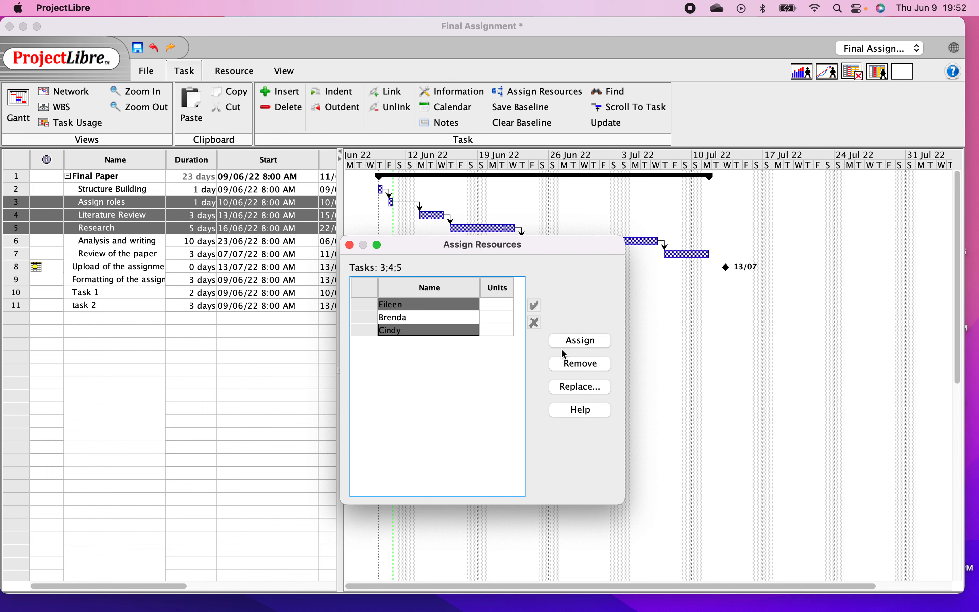
pyautogui.click(585, 341)
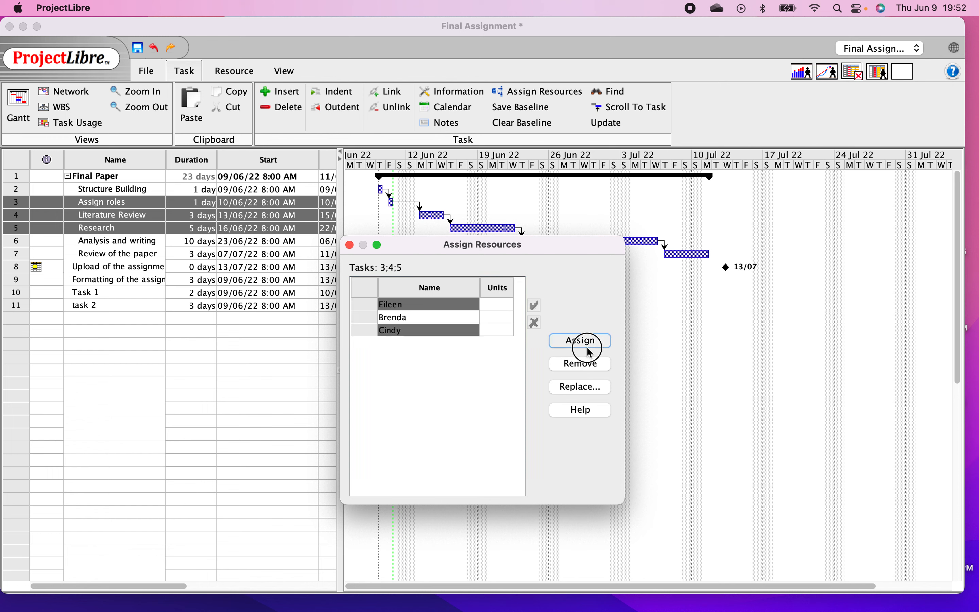
pyautogui.click(667, 416)
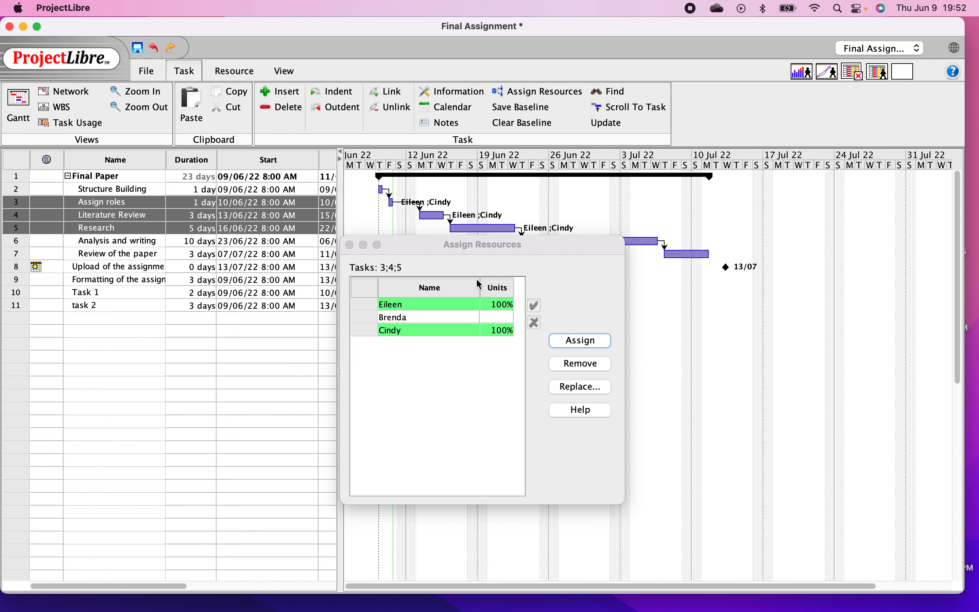
pyautogui.click(349, 244)
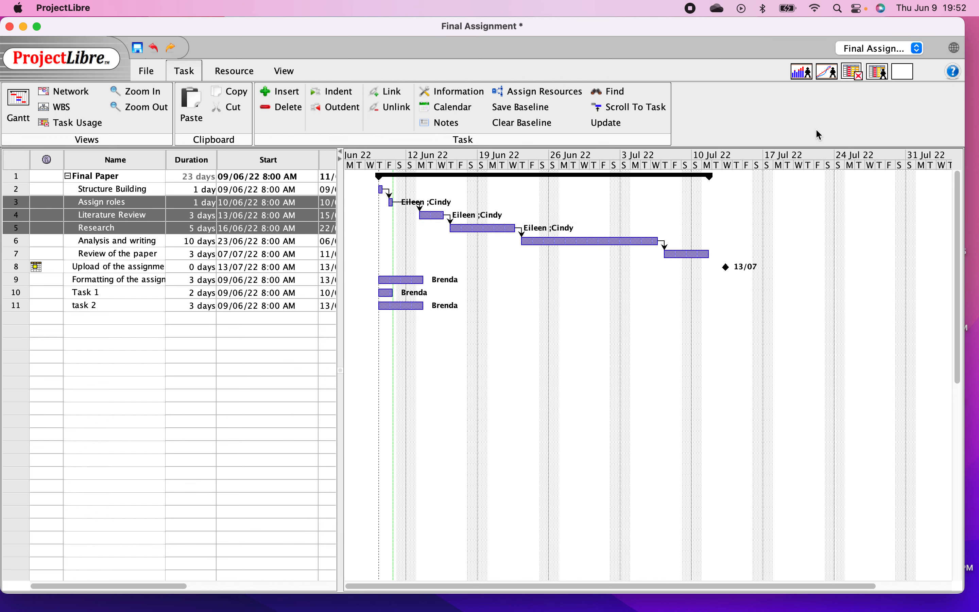
# Step: Show an enlarged resource histogram beneath the Gantt chart and examine each team member's workload against availability
pyautogui.click(804, 76)
pyautogui.click(805, 77)
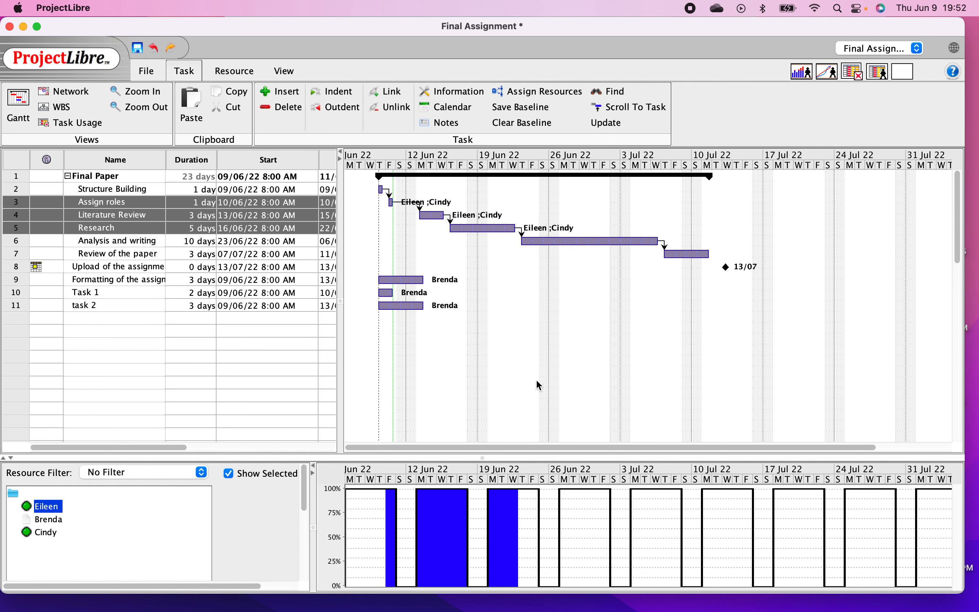
pyautogui.moveTo(450, 457); pyautogui.dragTo(449, 392)
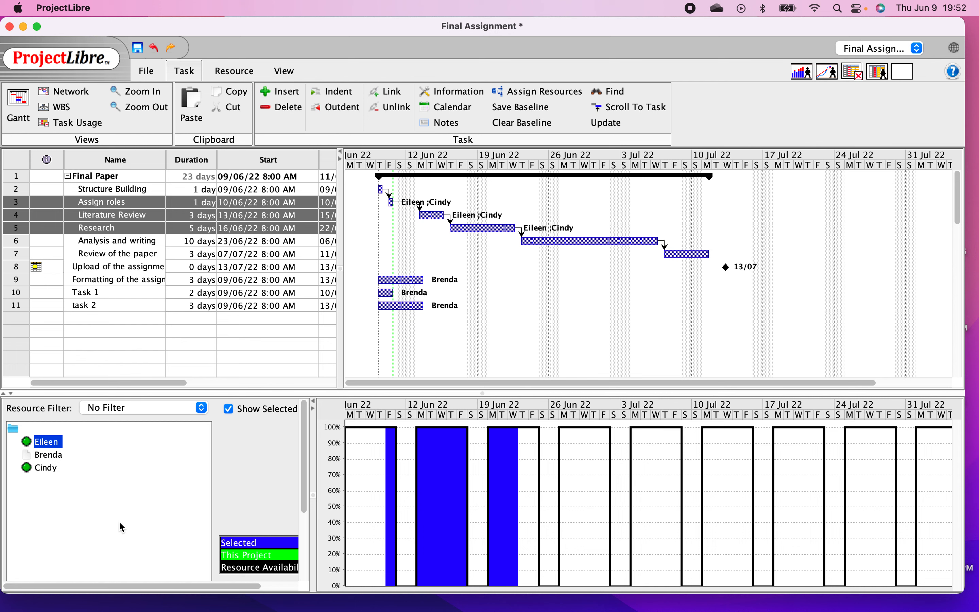
pyautogui.click(46, 455)
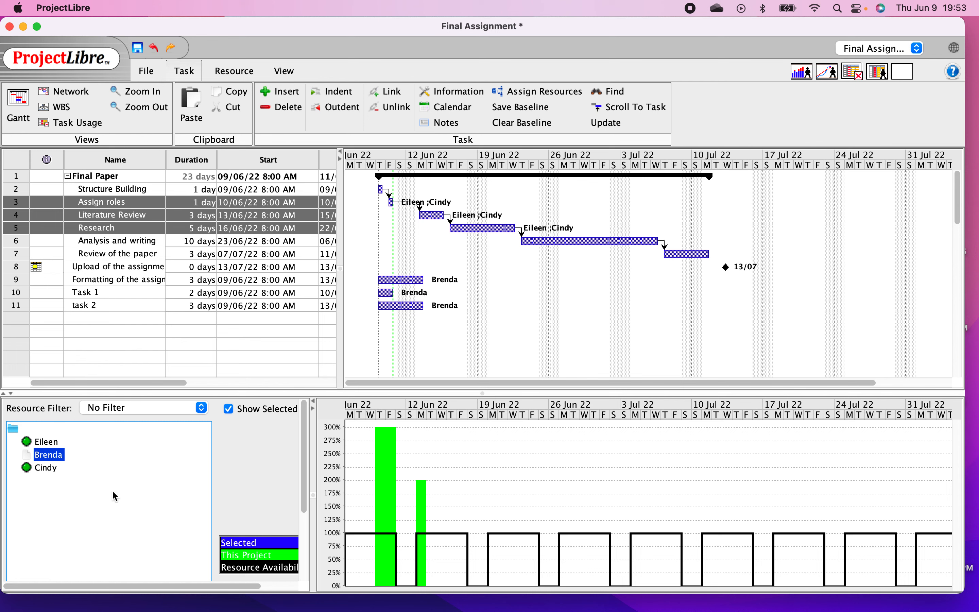
pyautogui.click(47, 469)
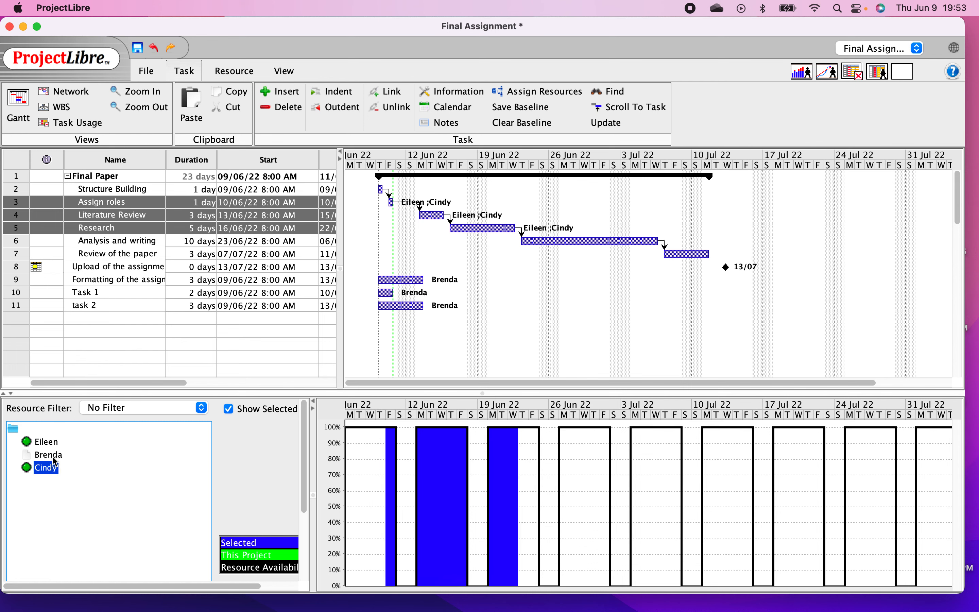
pyautogui.click(51, 455)
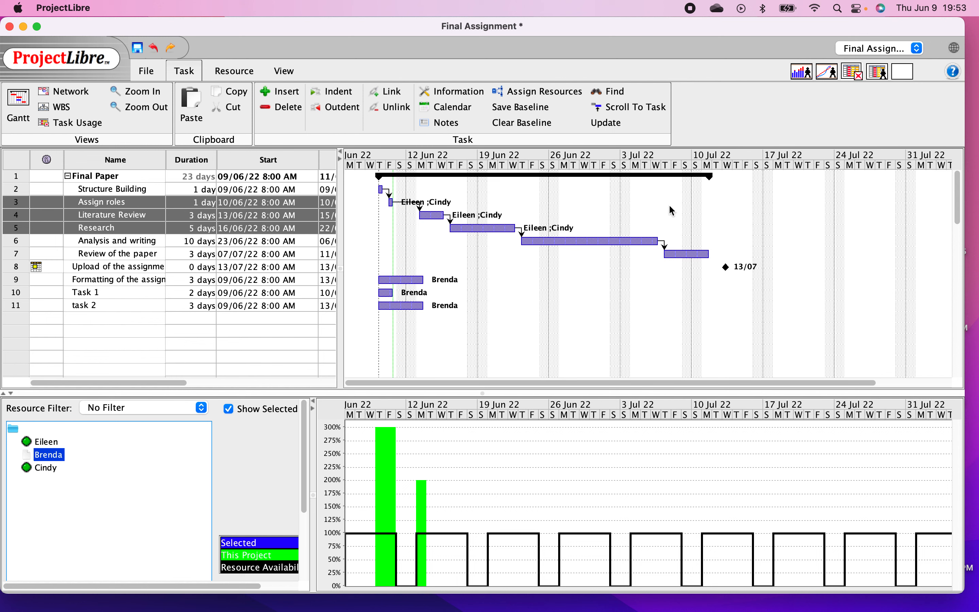
pyautogui.moveTo(17, 482)
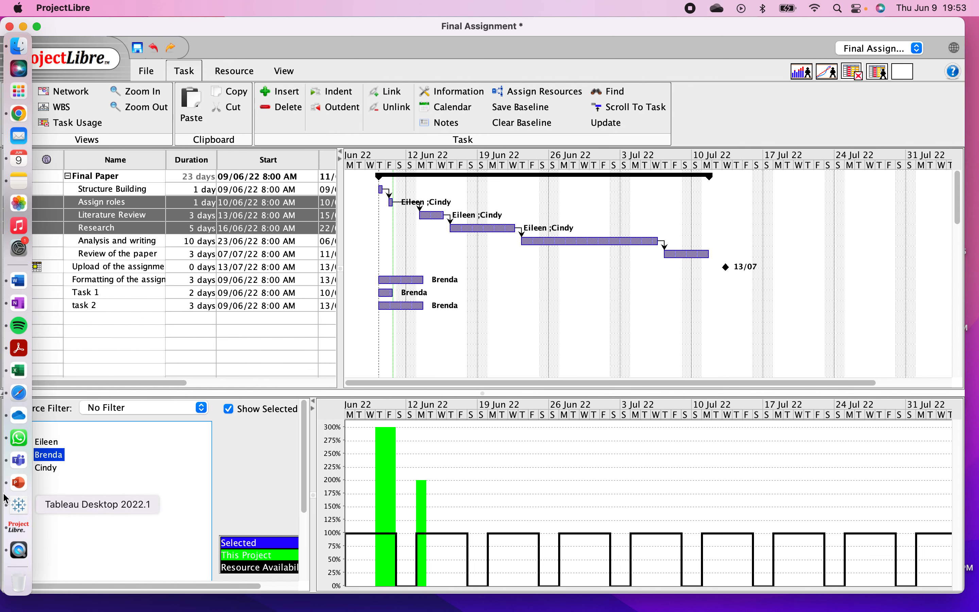
pyautogui.click(17, 548)
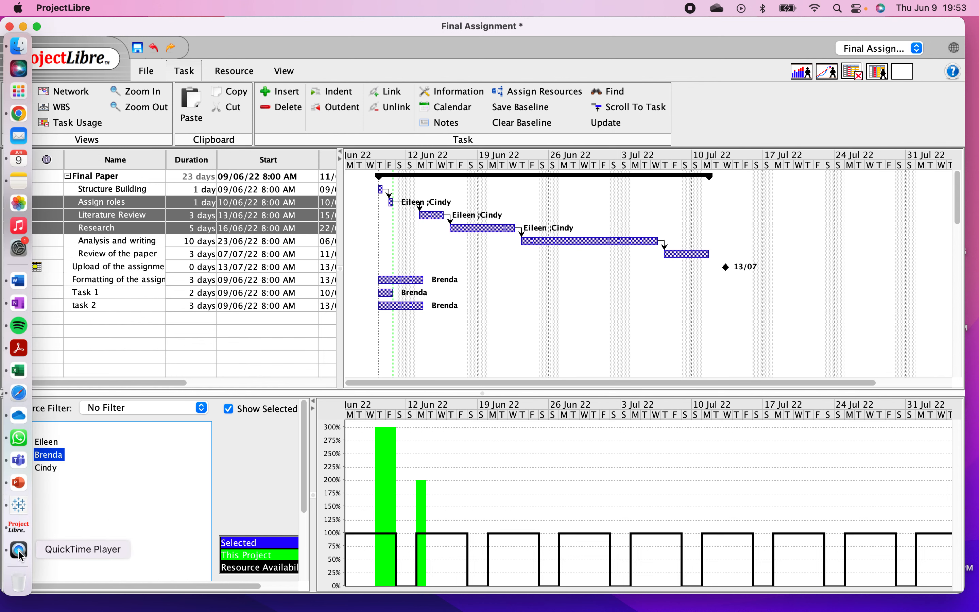